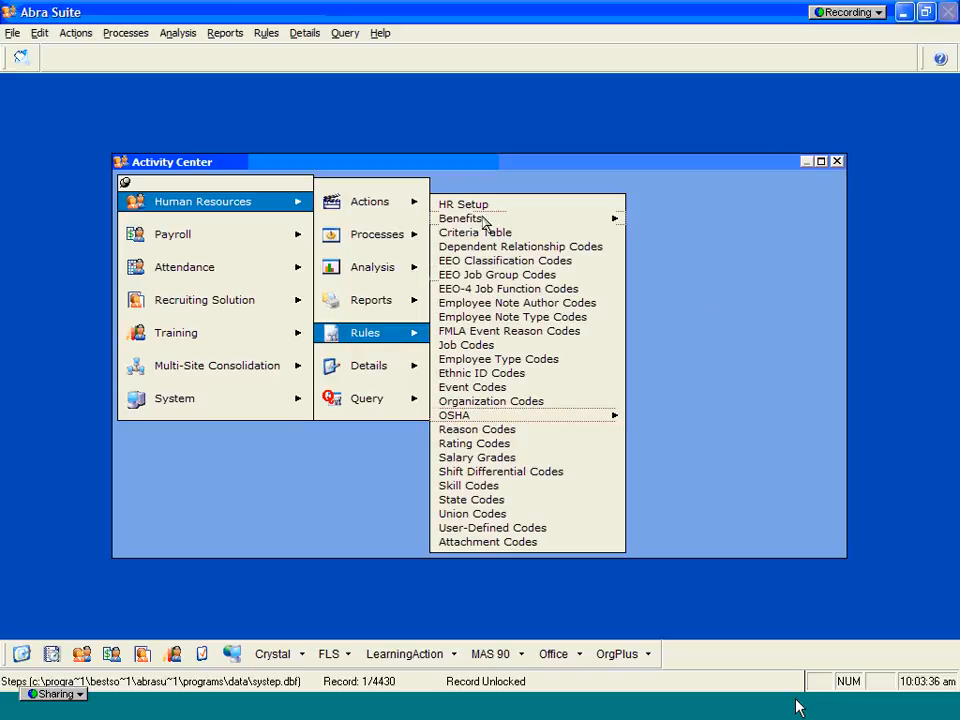
Step: Open the details of the DENTAL2004 benefit insurance plan from the Human Resources benefit rules
left_click(483, 222)
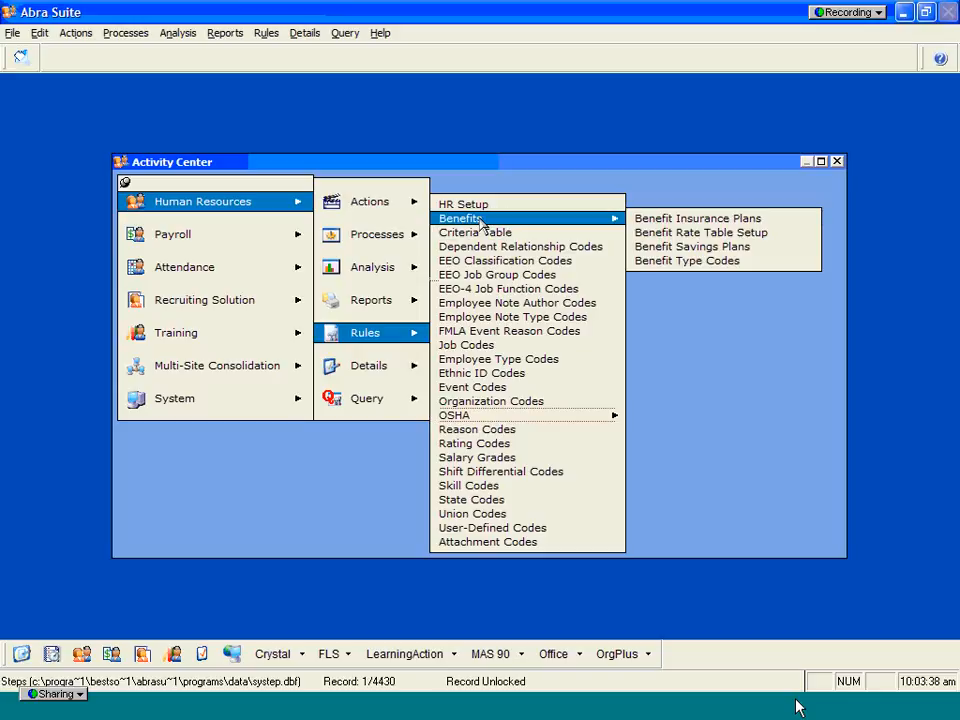
left_click(651, 222)
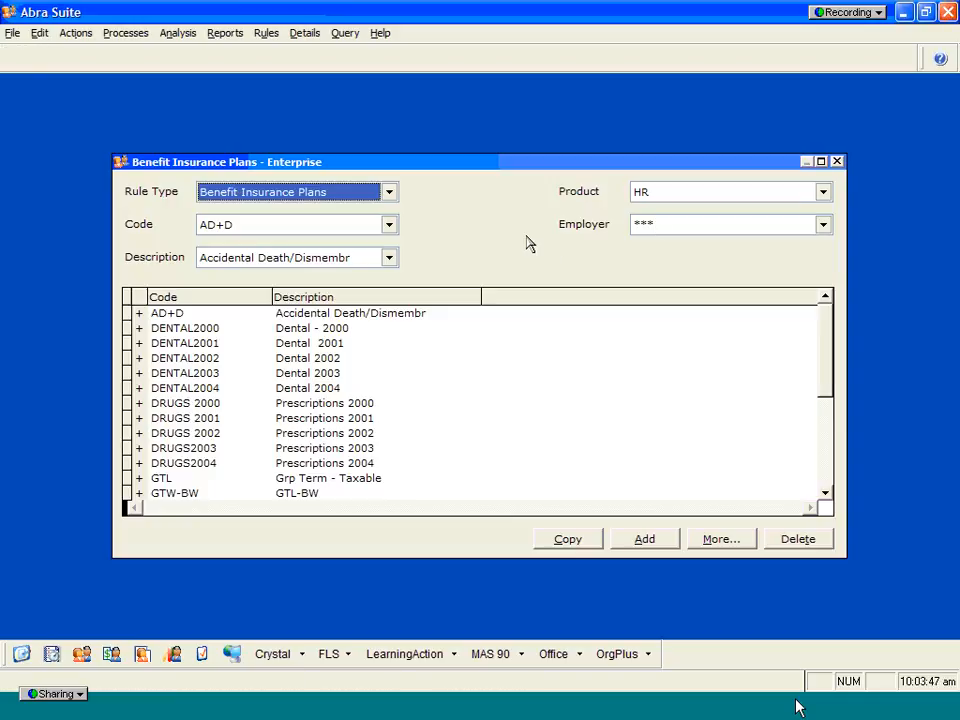
left_click(328, 387)
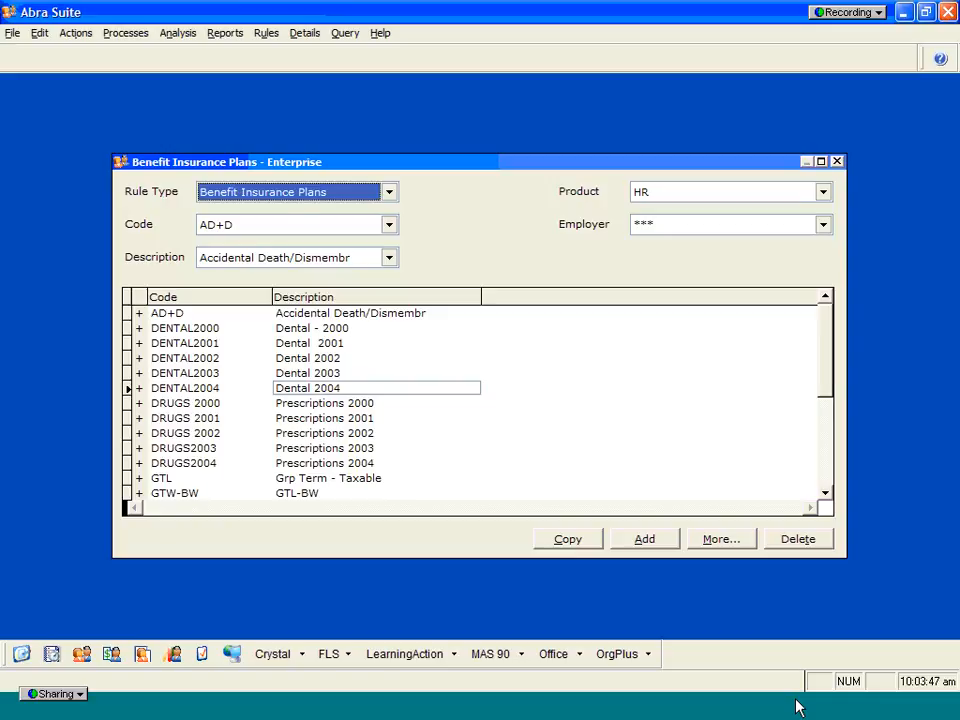
left_click(721, 539)
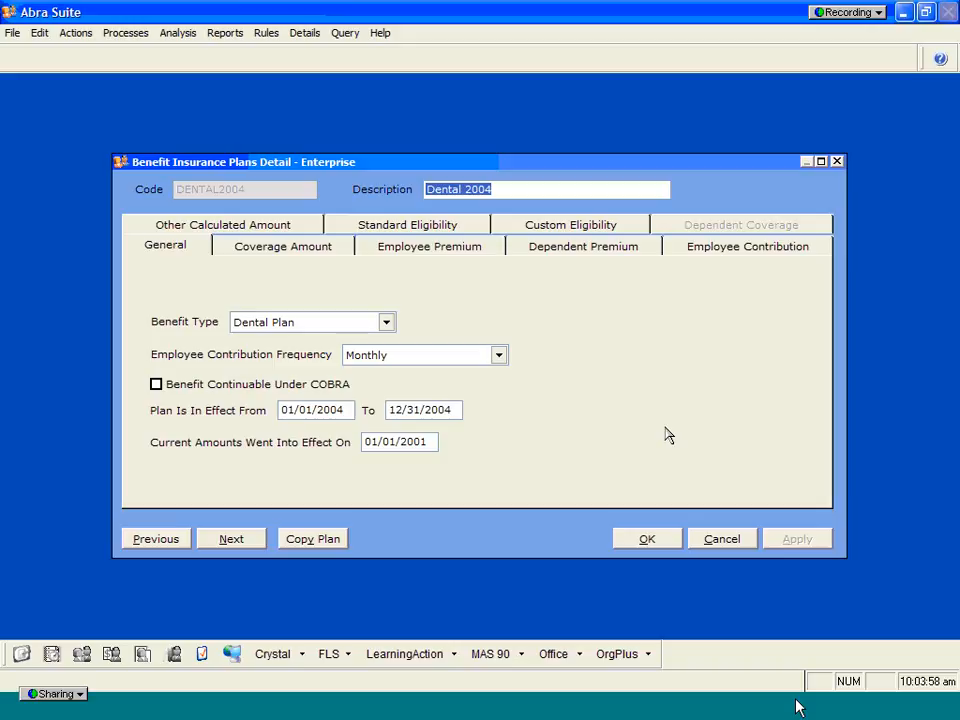
Step: Review the dental plan's standard eligibility, general and employee premium settings, and leave the benefit insurance plans without changes
left_click(424, 229)
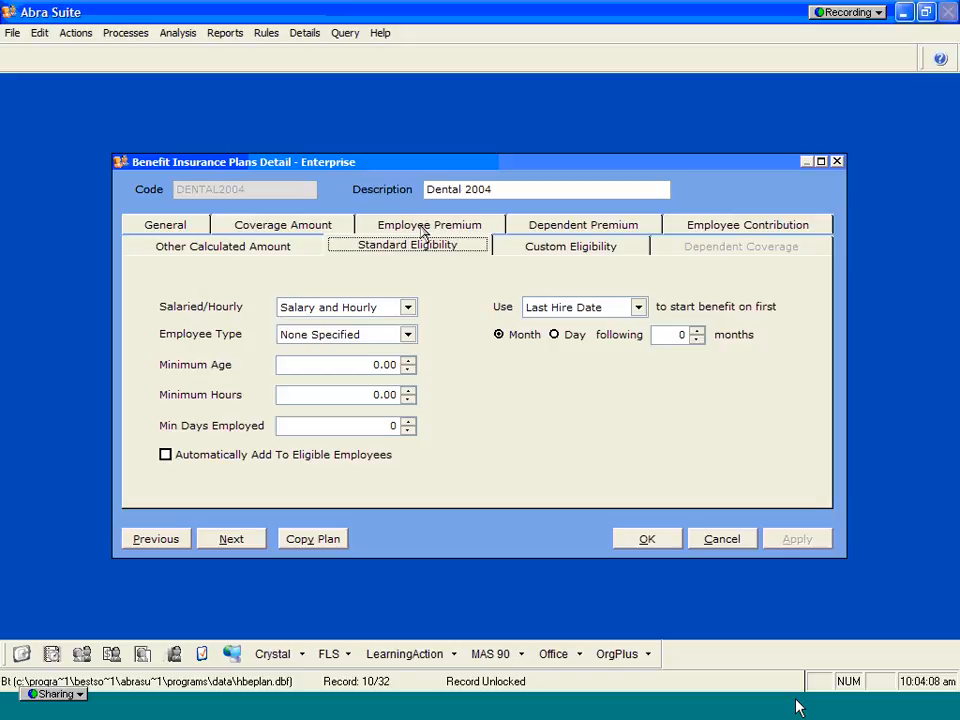
left_click(203, 226)
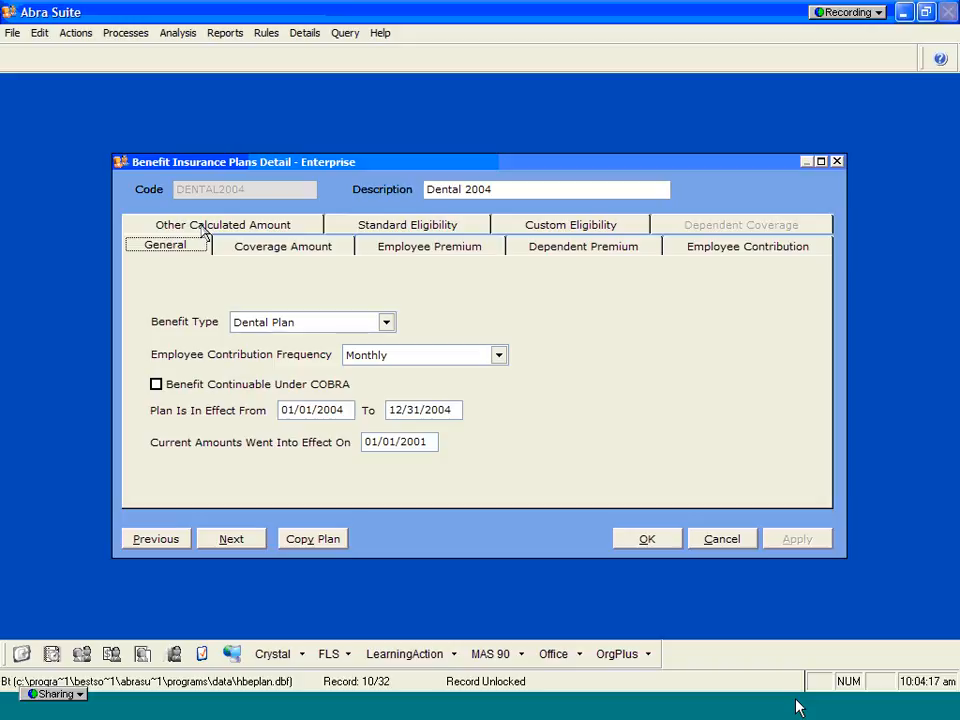
left_click(424, 250)
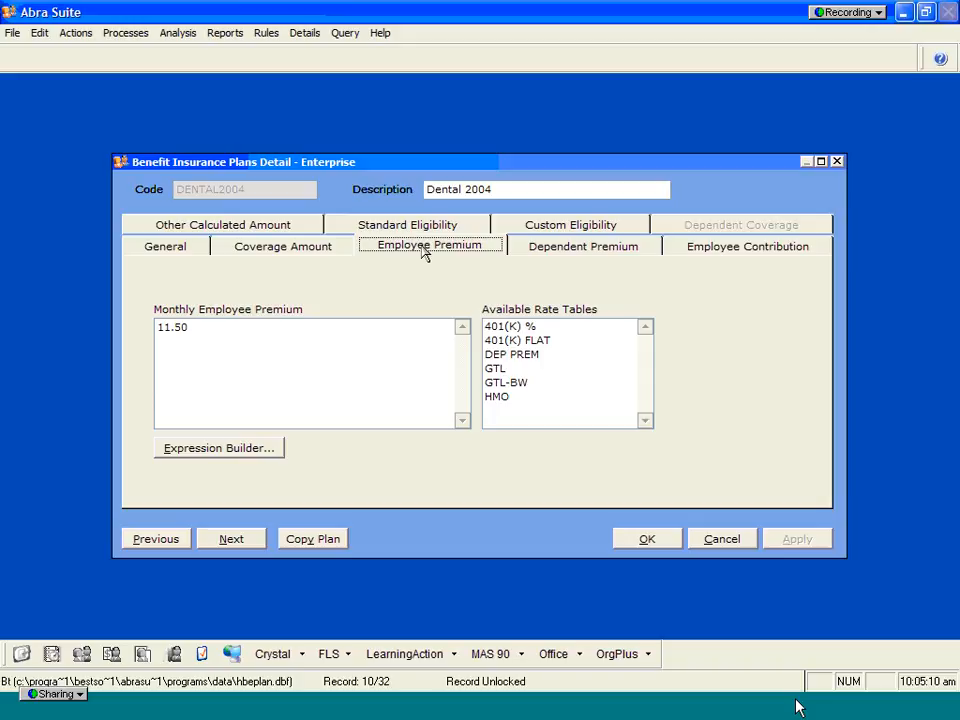
left_click(719, 541)
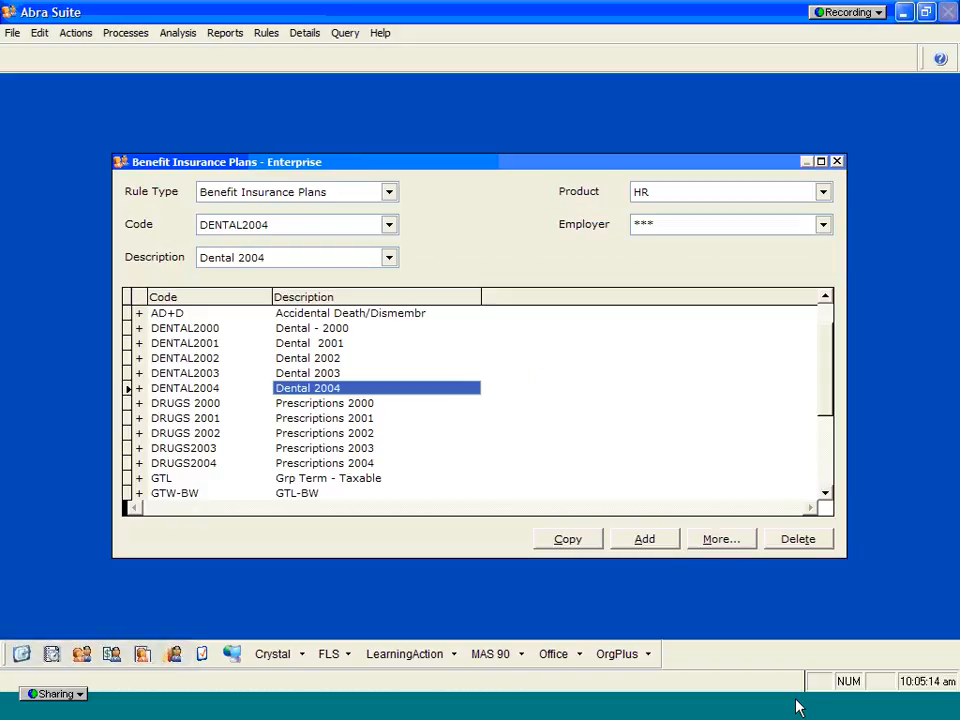
left_click(838, 168)
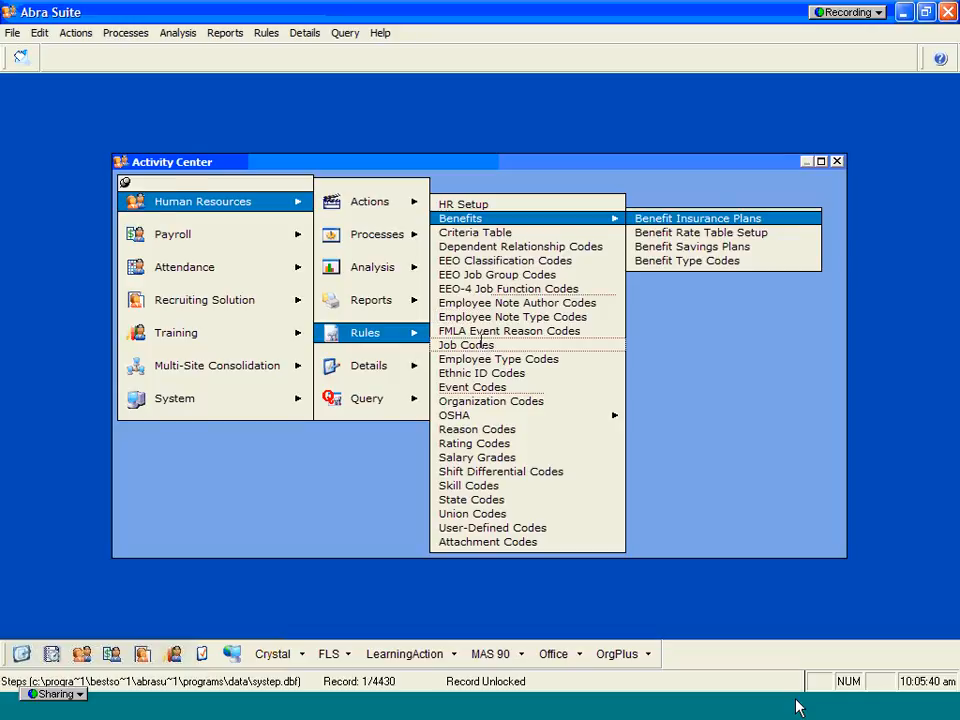
Step: Review the details of the ENGR1 job code in the Human Resources rules and leave the job codes without changes
left_click(485, 345)
left_click(378, 494)
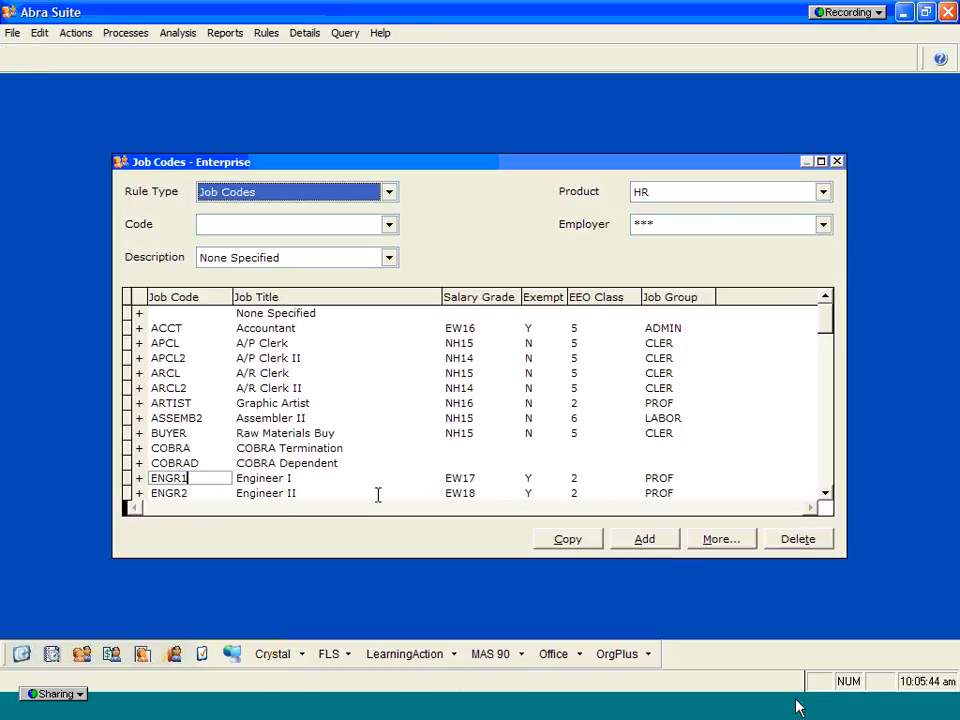
left_click(720, 546)
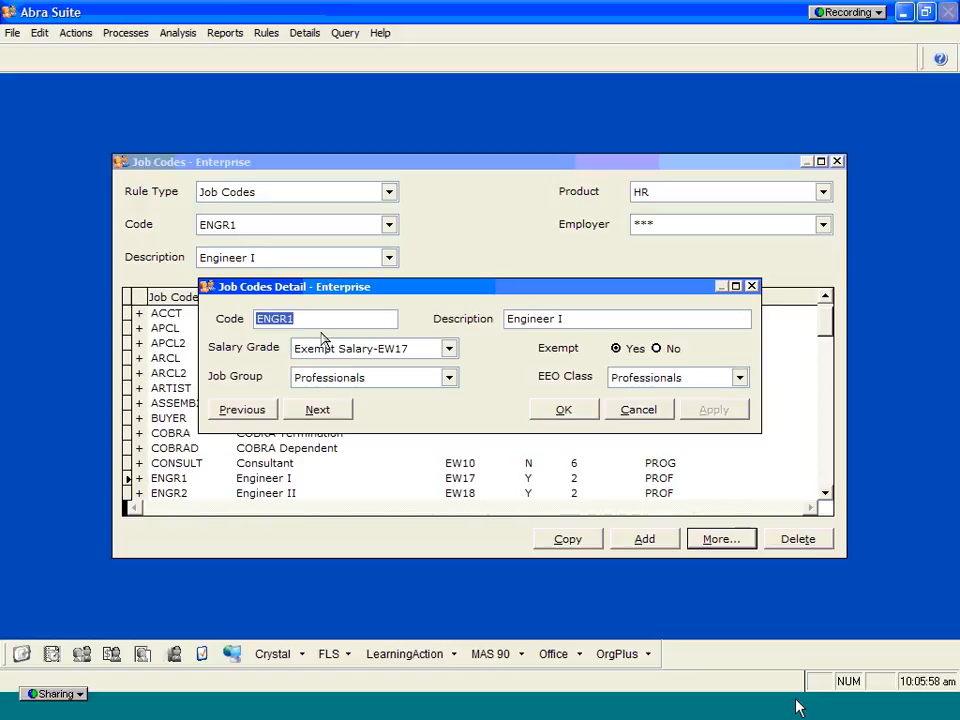
left_click(636, 410)
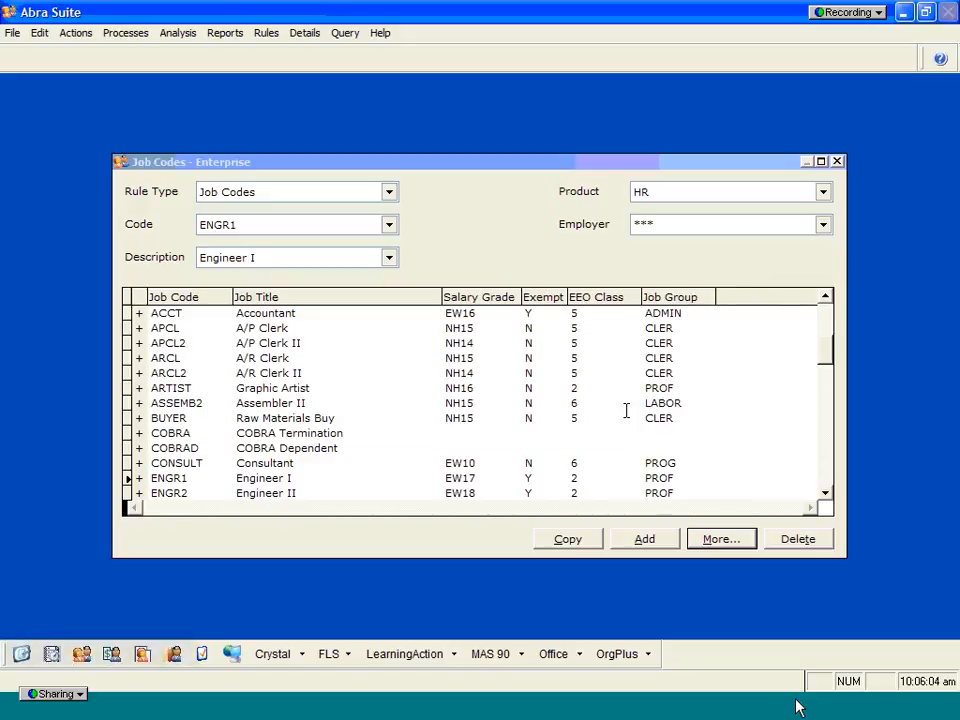
left_click(837, 162)
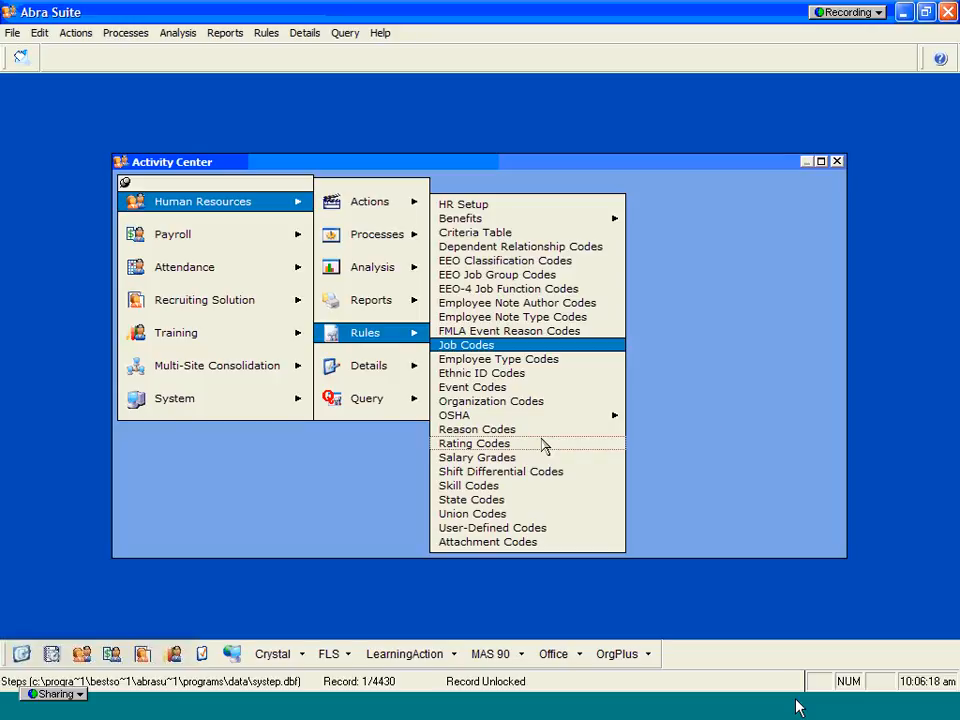
Step: Examine the available code types for the organization codes and close the organization codes list
left_click(483, 402)
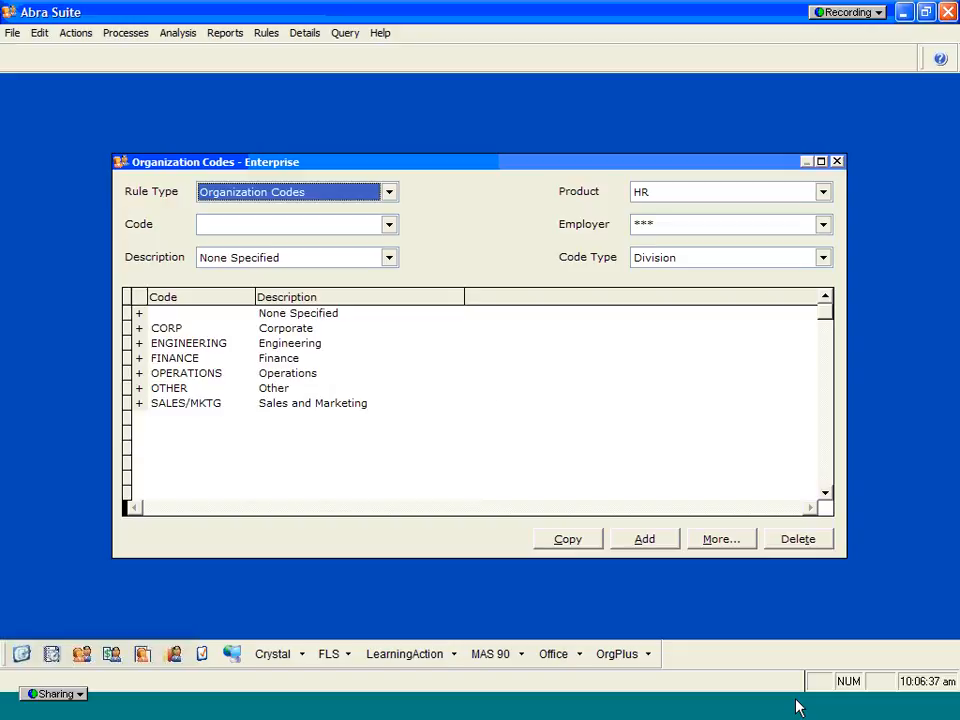
left_click(821, 262)
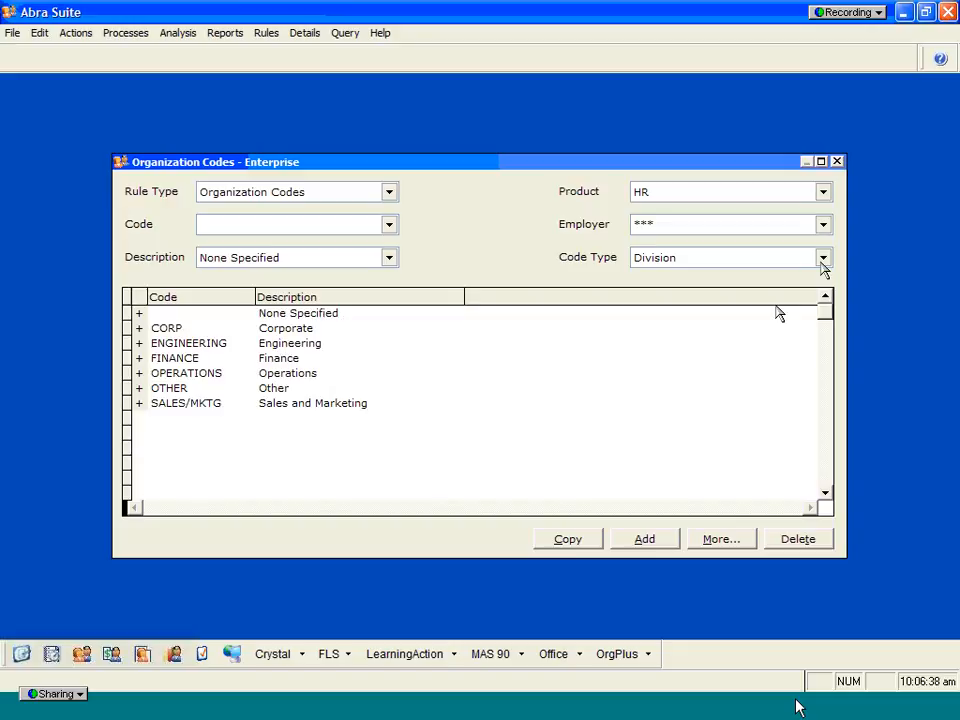
left_click(822, 261)
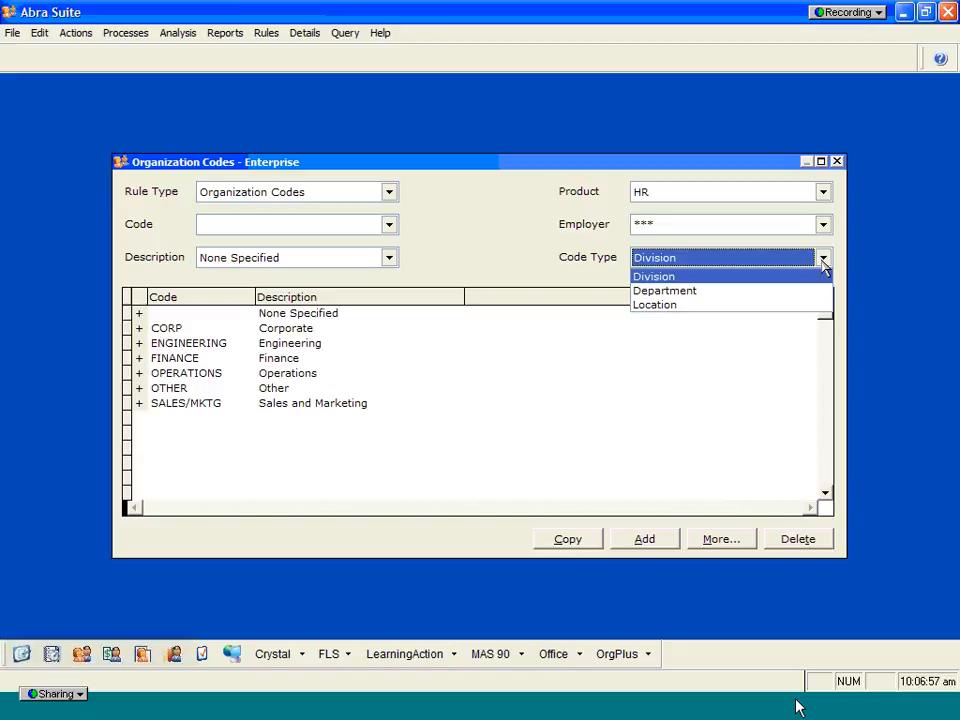
left_click(822, 262)
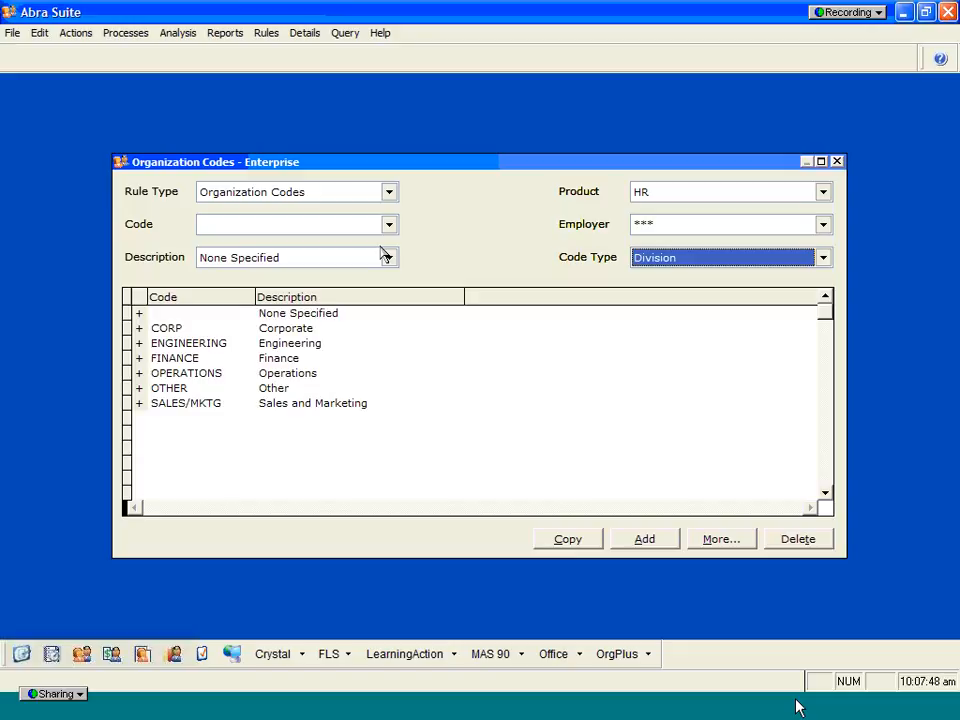
left_click(837, 162)
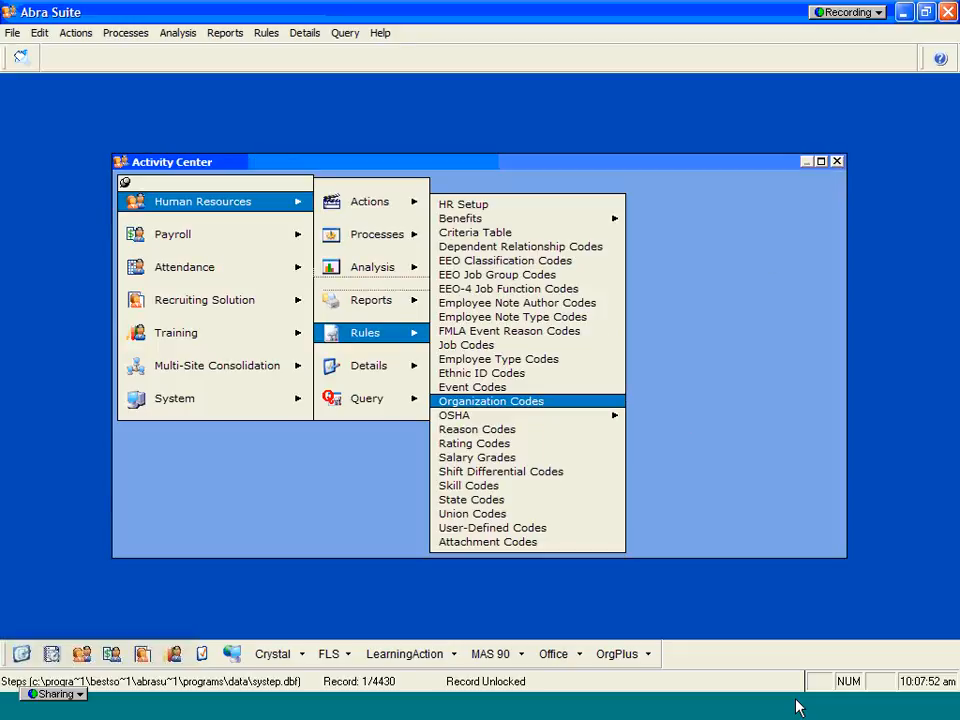
left_click(364, 212)
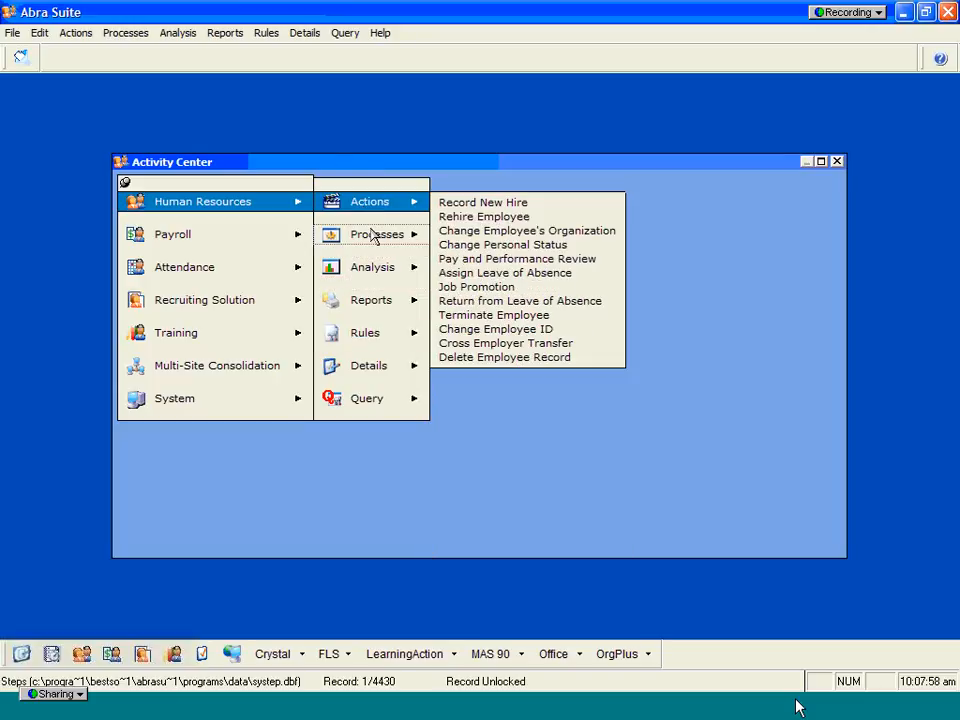
left_click(372, 236)
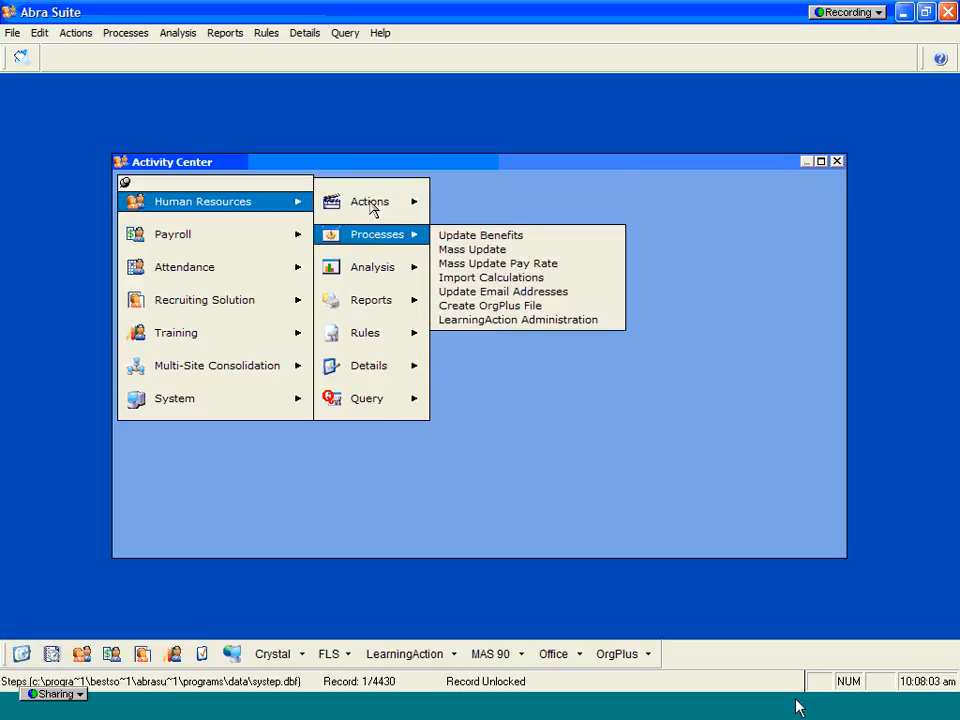
left_click(370, 208)
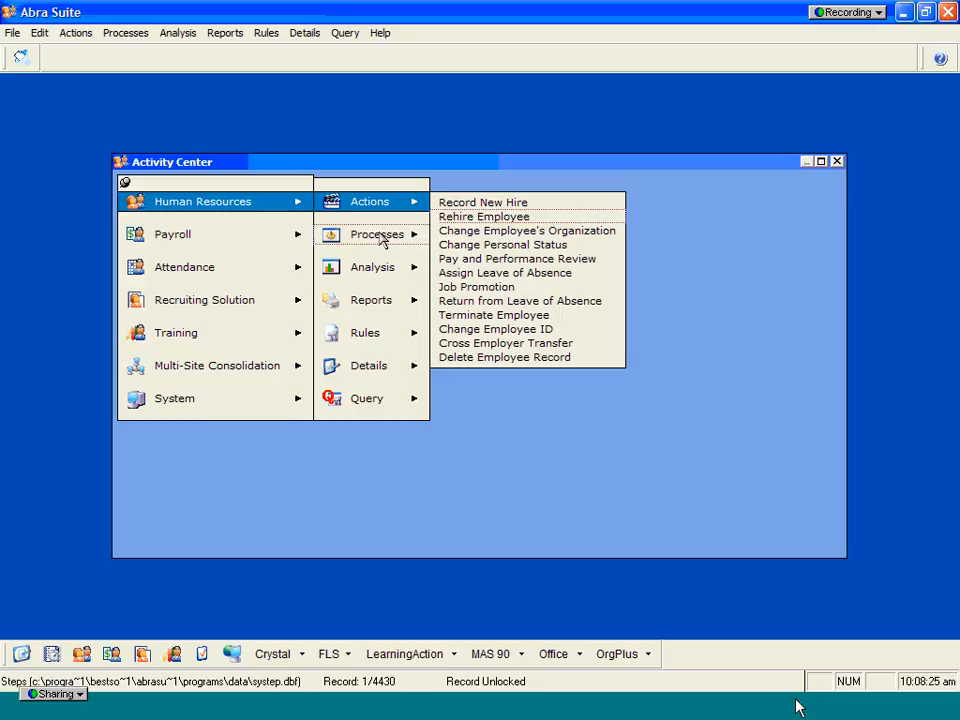
mouse_move(383, 240)
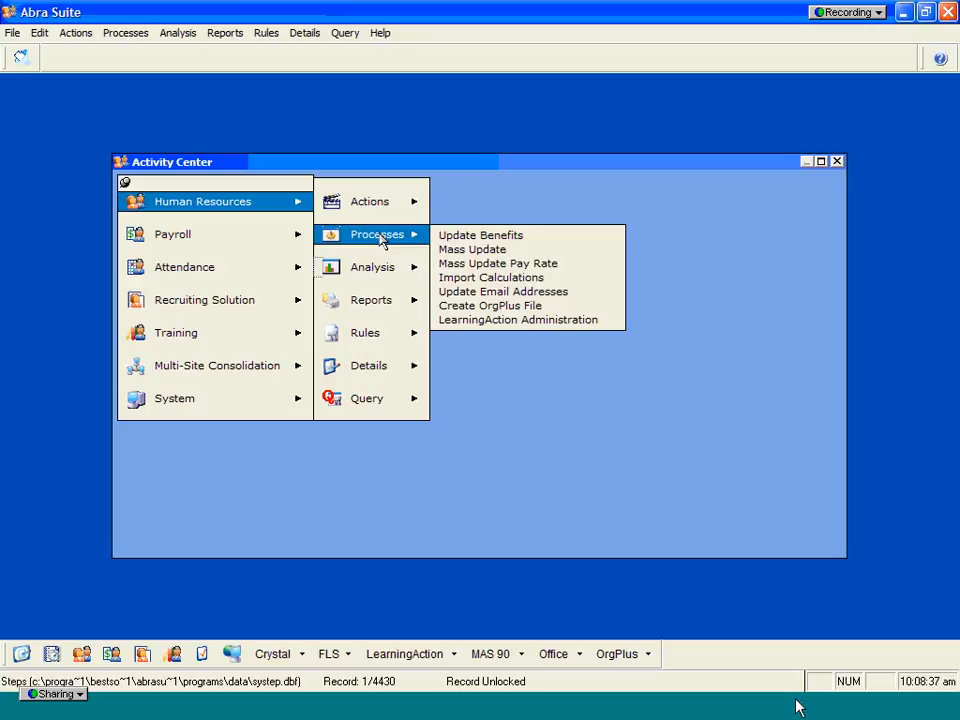
Step: Open the Human Resources demographics details for the first active employee in the full employee list
left_click(362, 368)
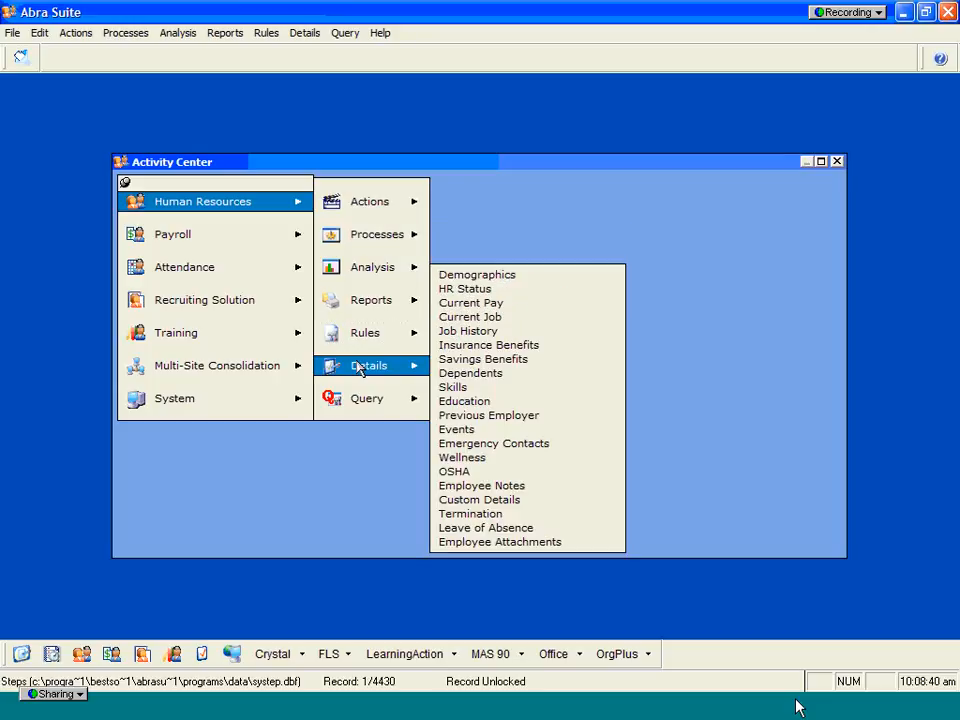
left_click(479, 277)
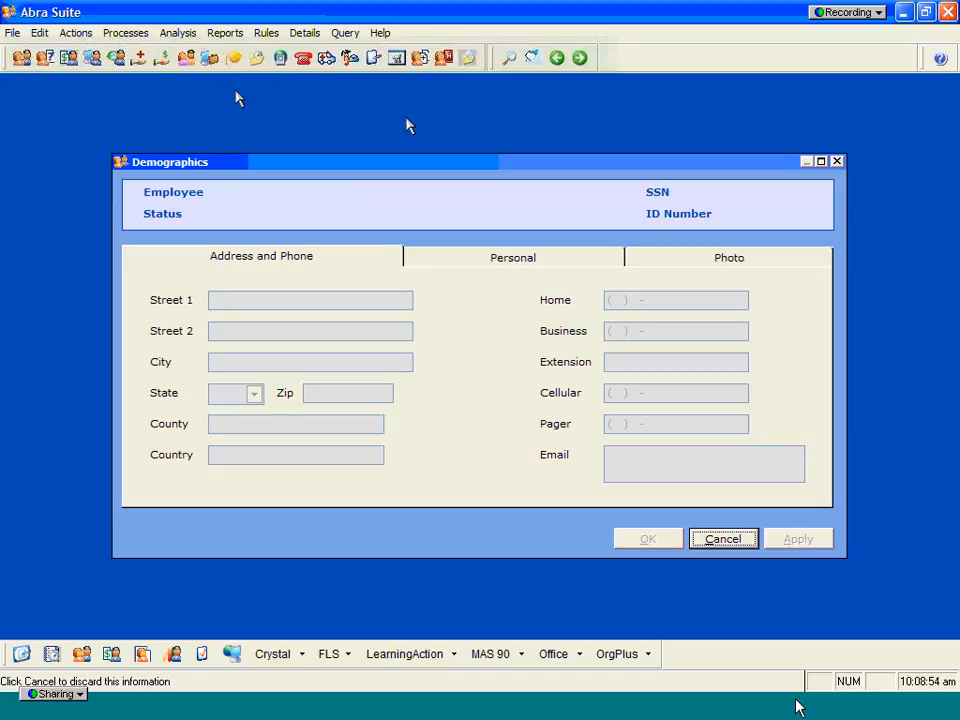
left_click(508, 57)
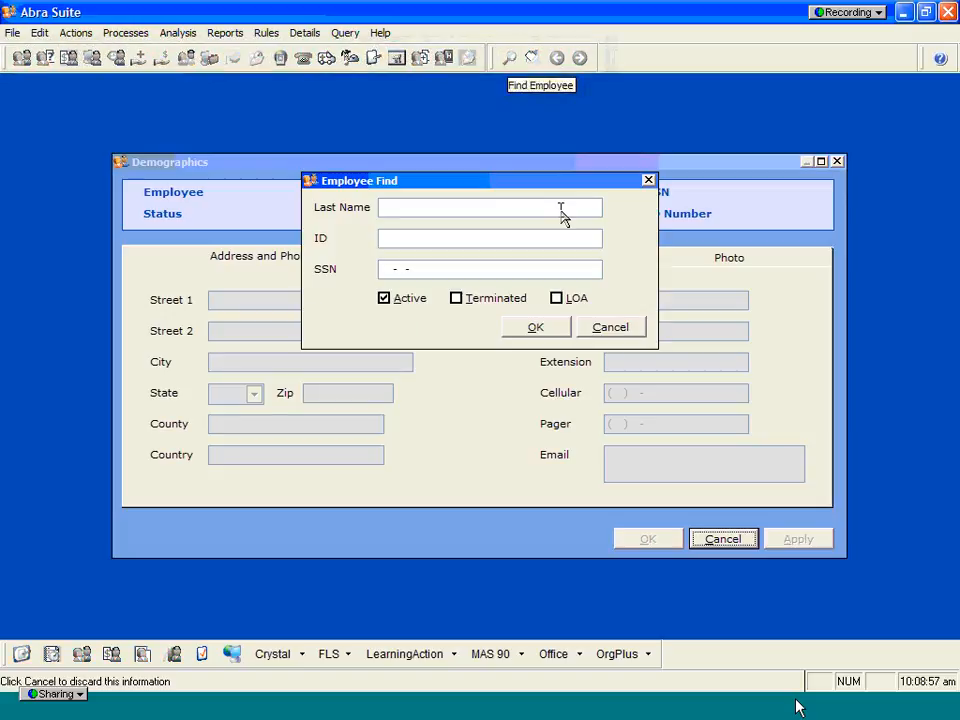
key("F2")
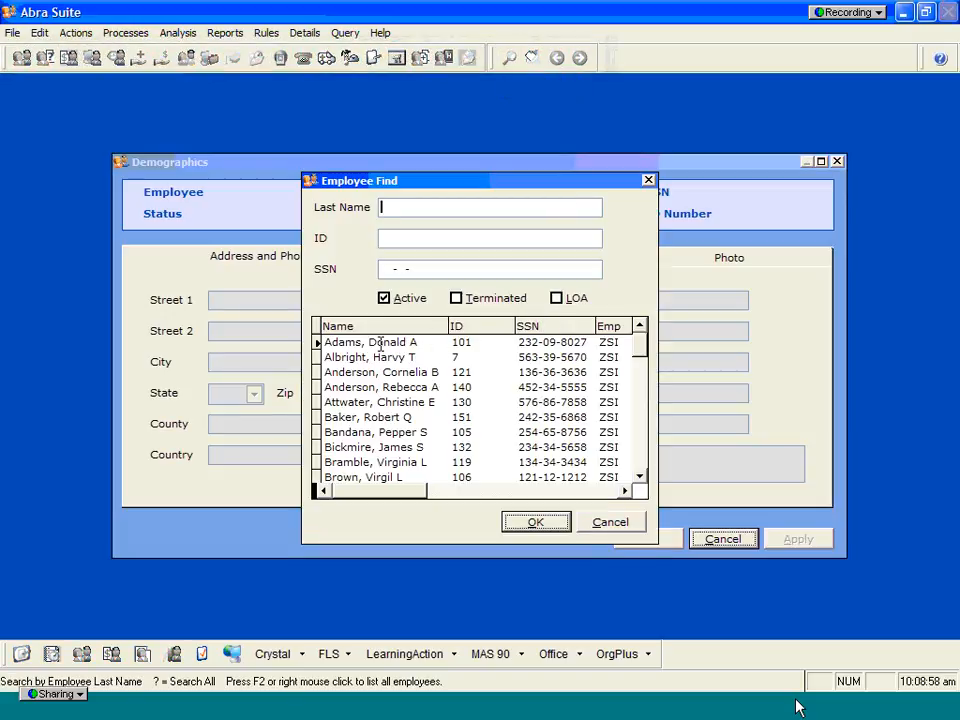
left_click(530, 522)
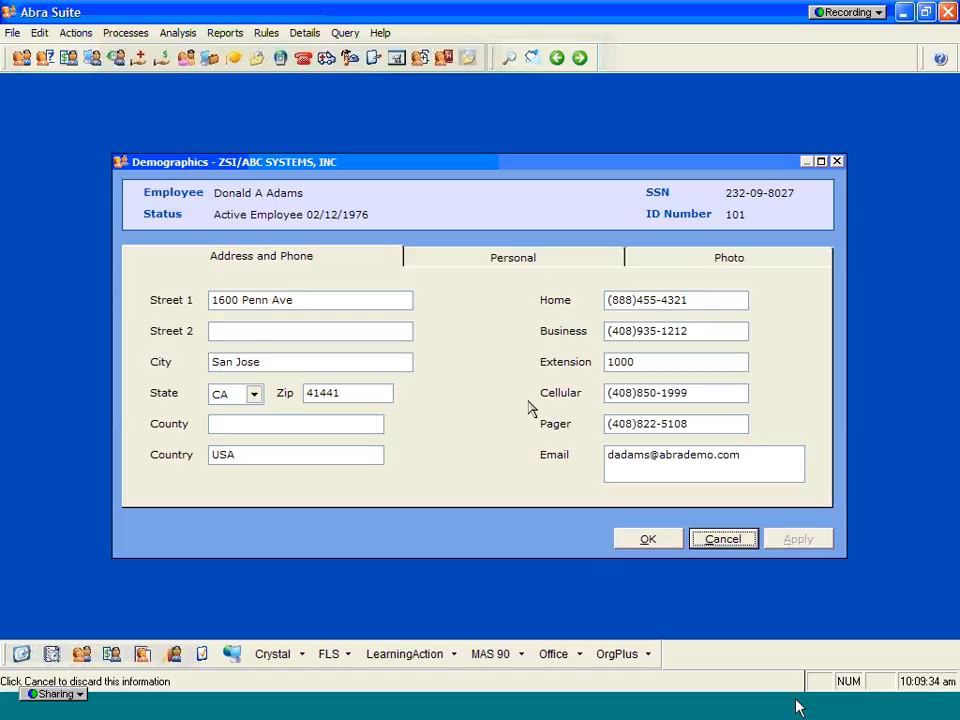
Step: Review the employee's personal information and photo, and bring up the employee's attachments
left_click(507, 262)
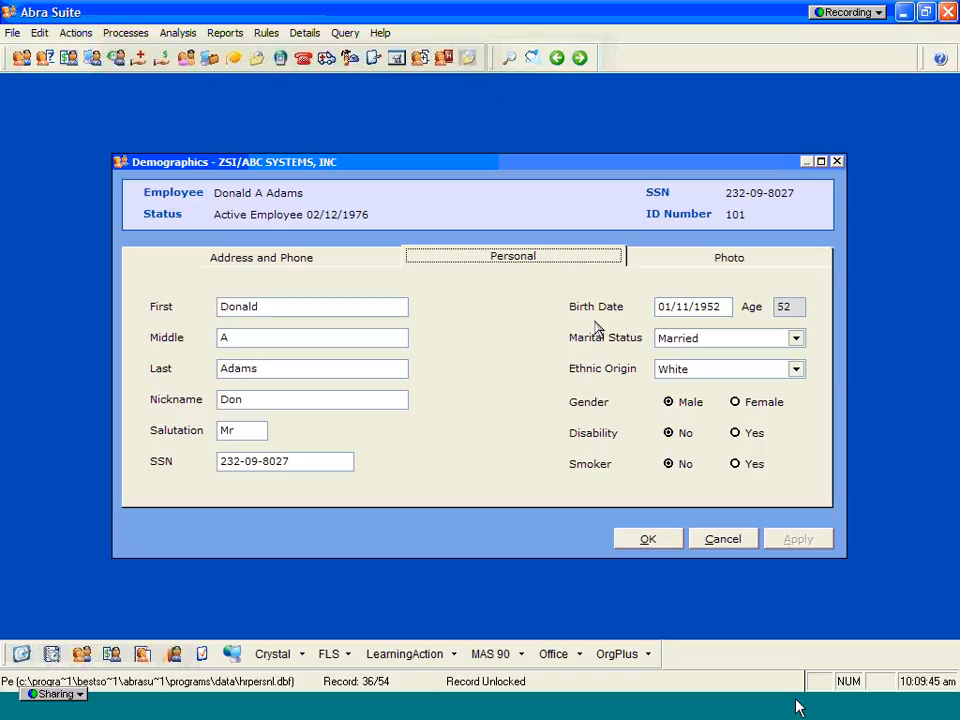
left_click(661, 257)
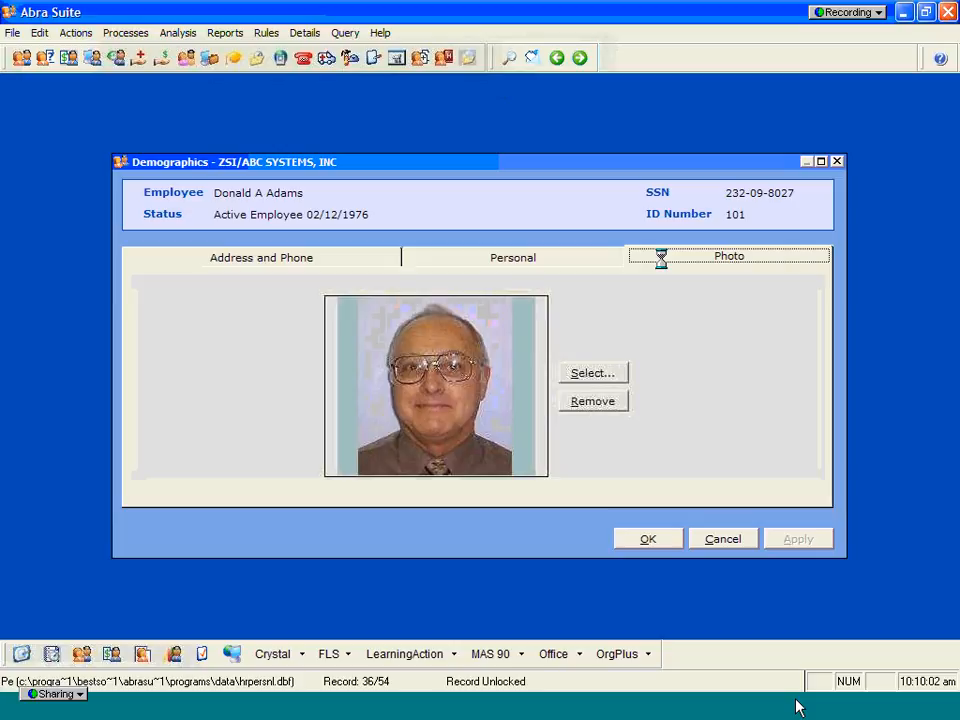
left_click(420, 60)
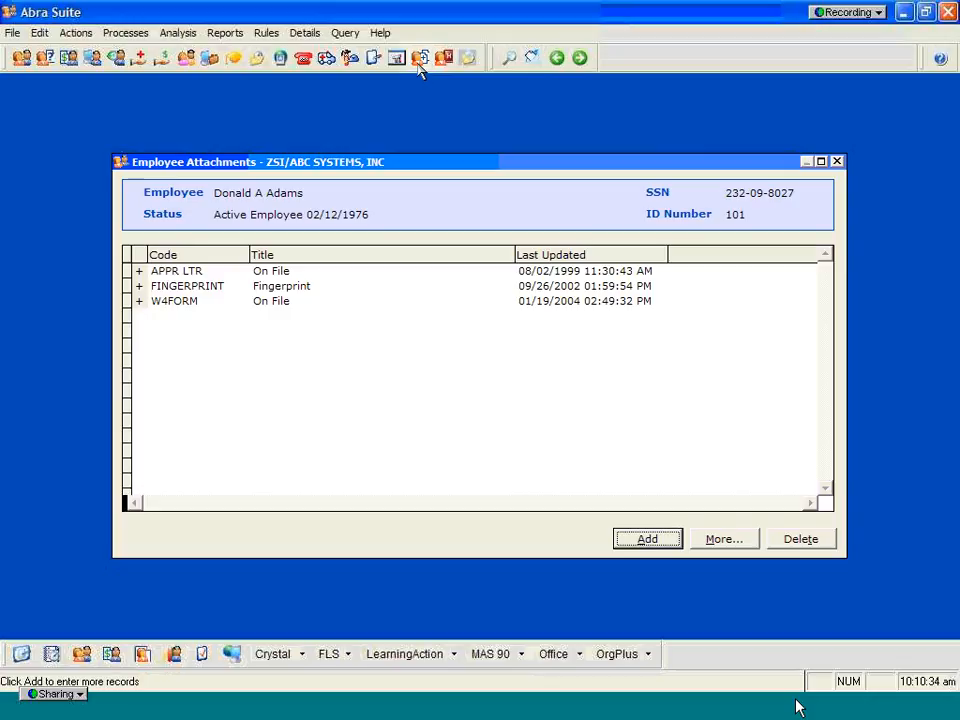
Step: Review the employee's HR status, including seniority and eligibility, military and user-defined information
left_click(45, 60)
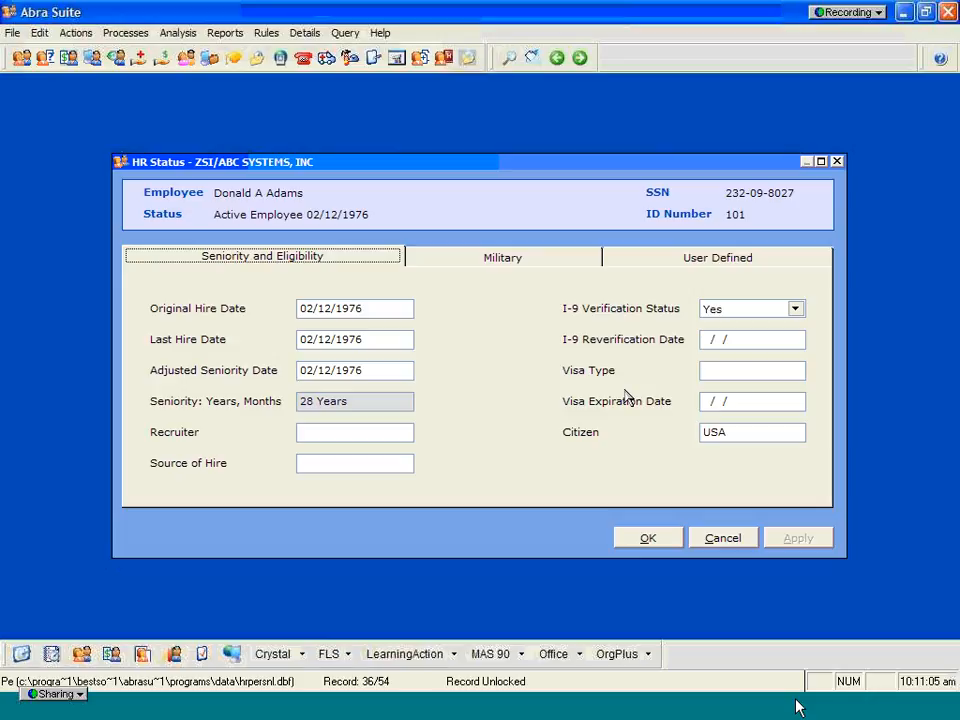
left_click(558, 262)
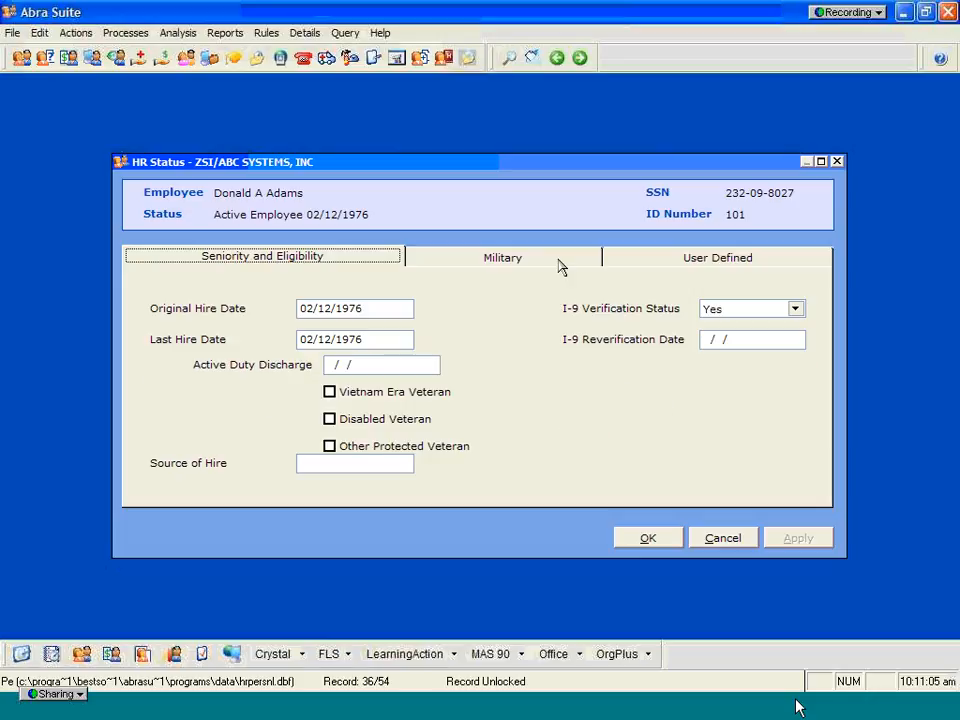
left_click(558, 262)
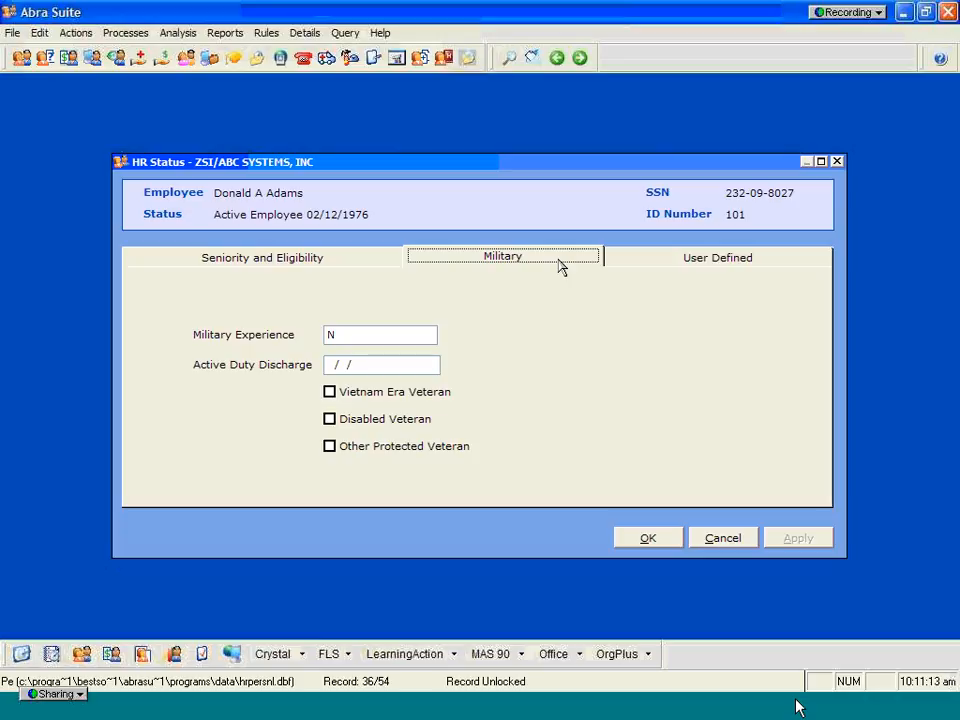
left_click(628, 262)
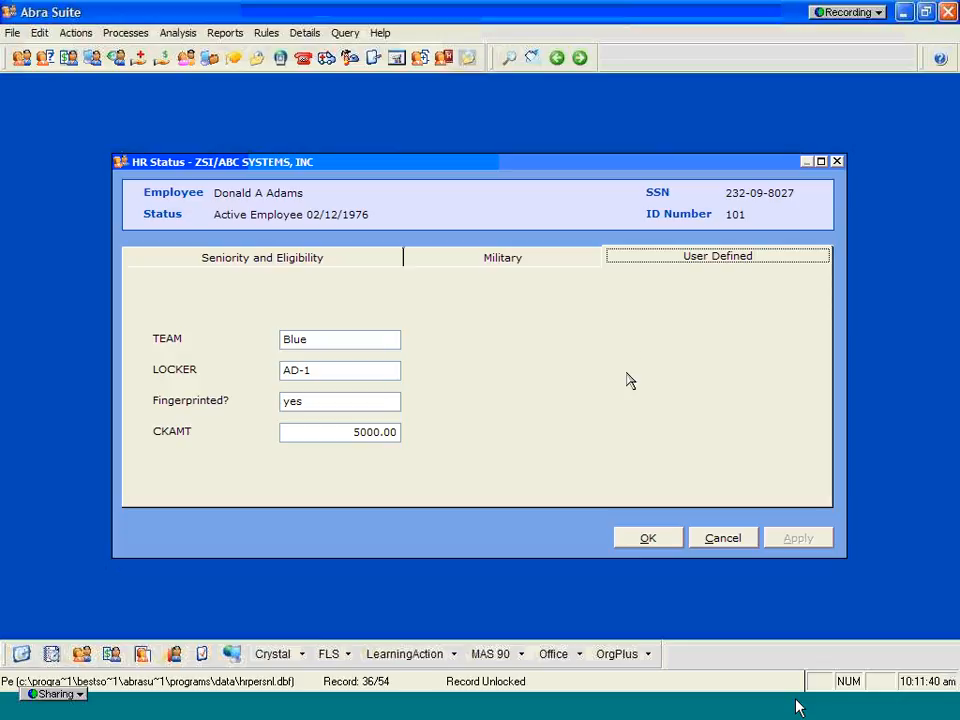
Step: Review the employee's Company Property custom detail, including the full record for the pager, and close that record without changes
left_click(396, 57)
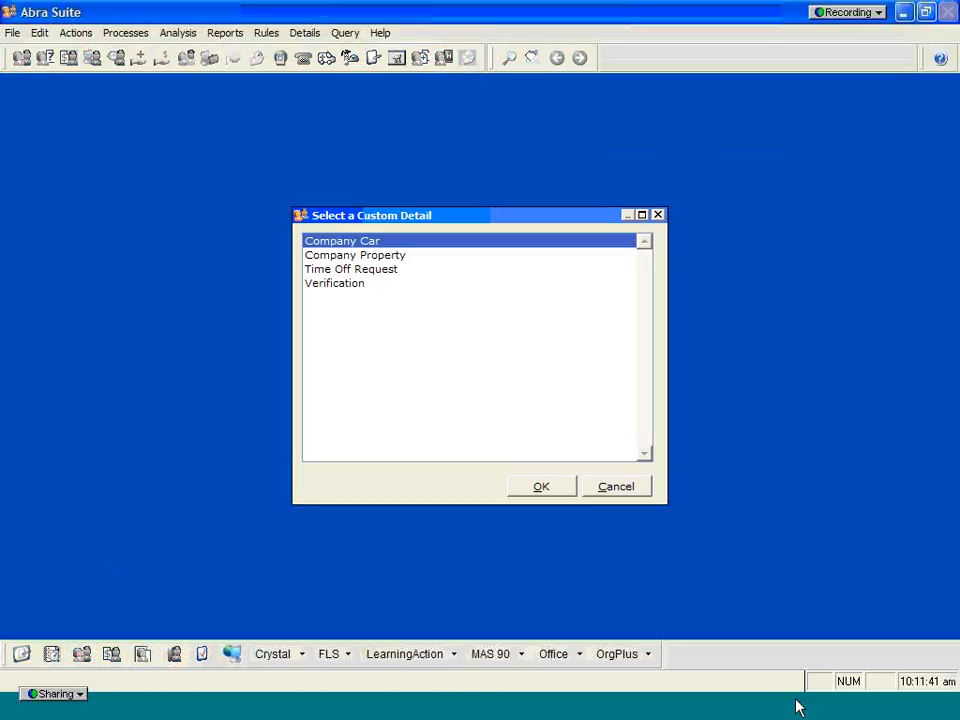
left_click(386, 258)
left_click(541, 486)
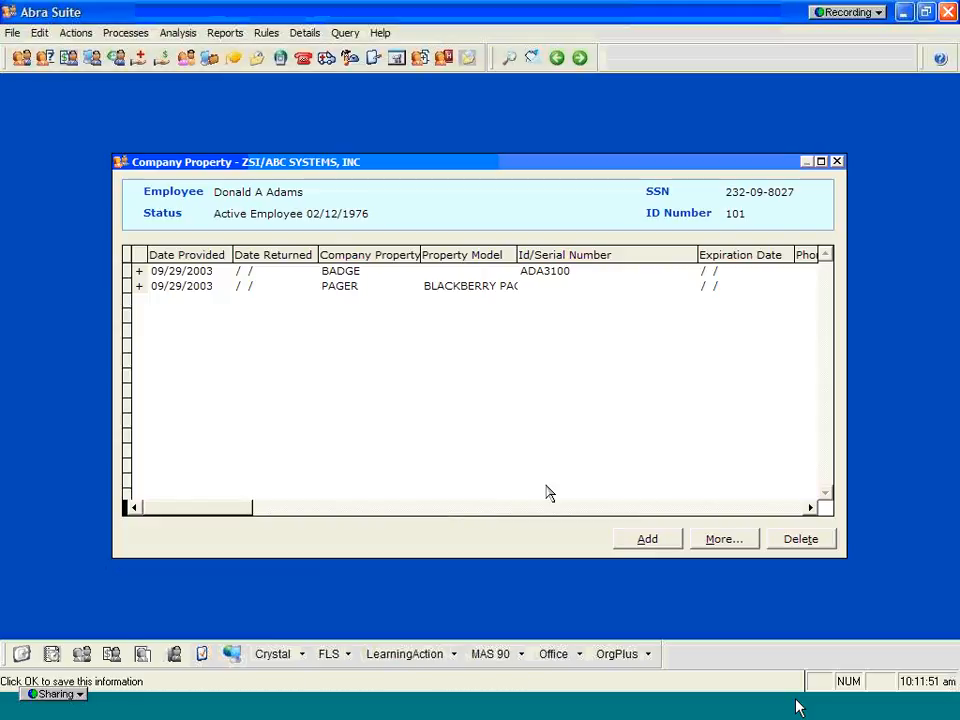
left_click(710, 538)
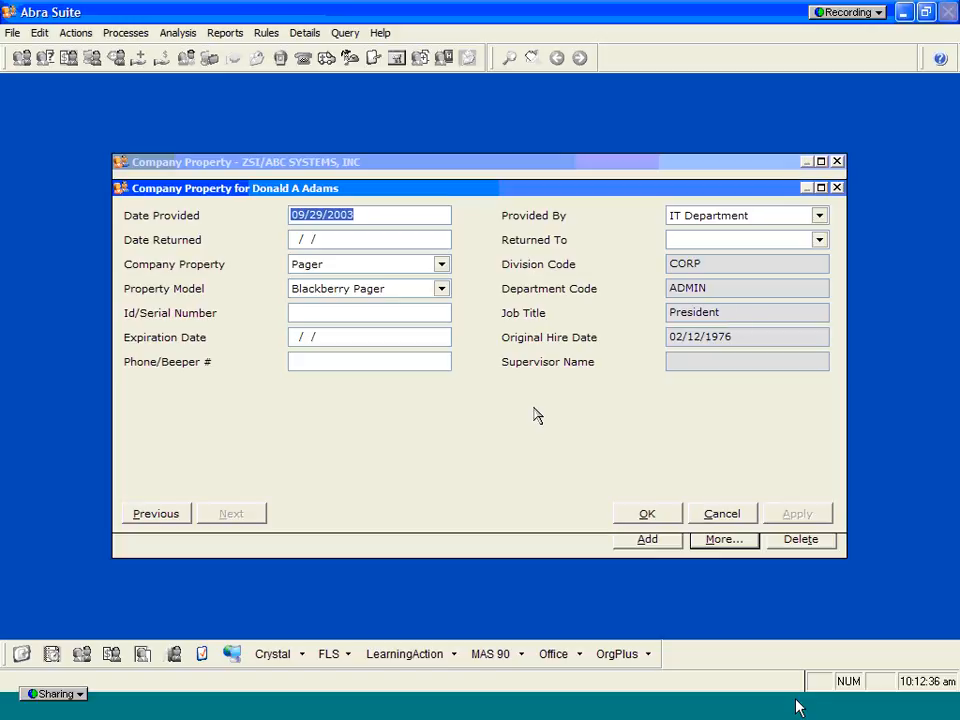
left_click(714, 510)
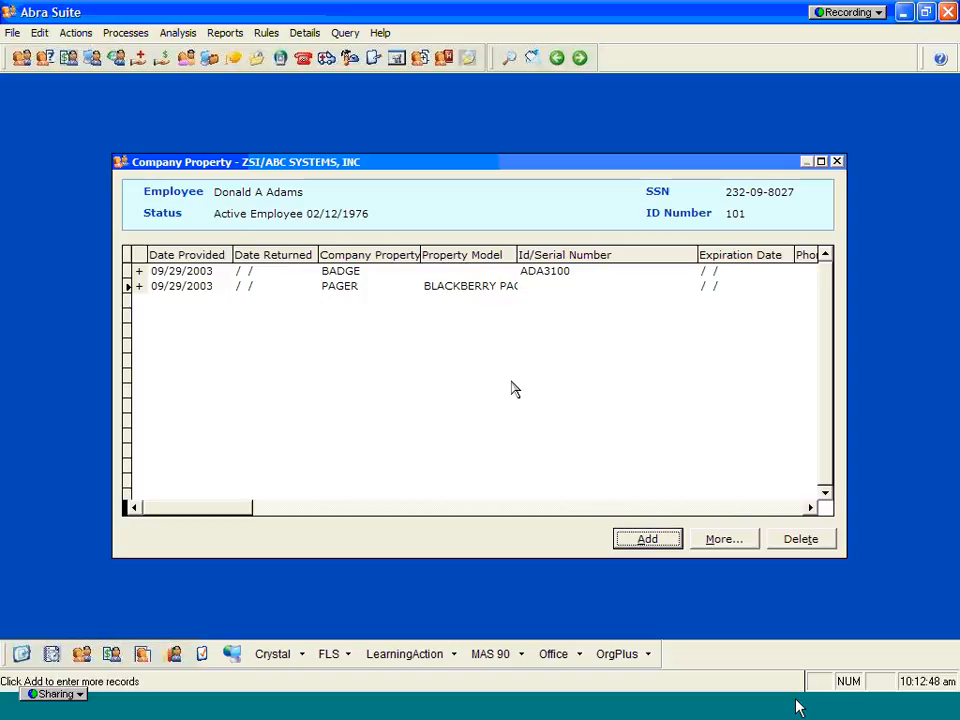
Step: Review the employee's current pay and performance information, and the current job's organization and secondary job details
left_click(70, 60)
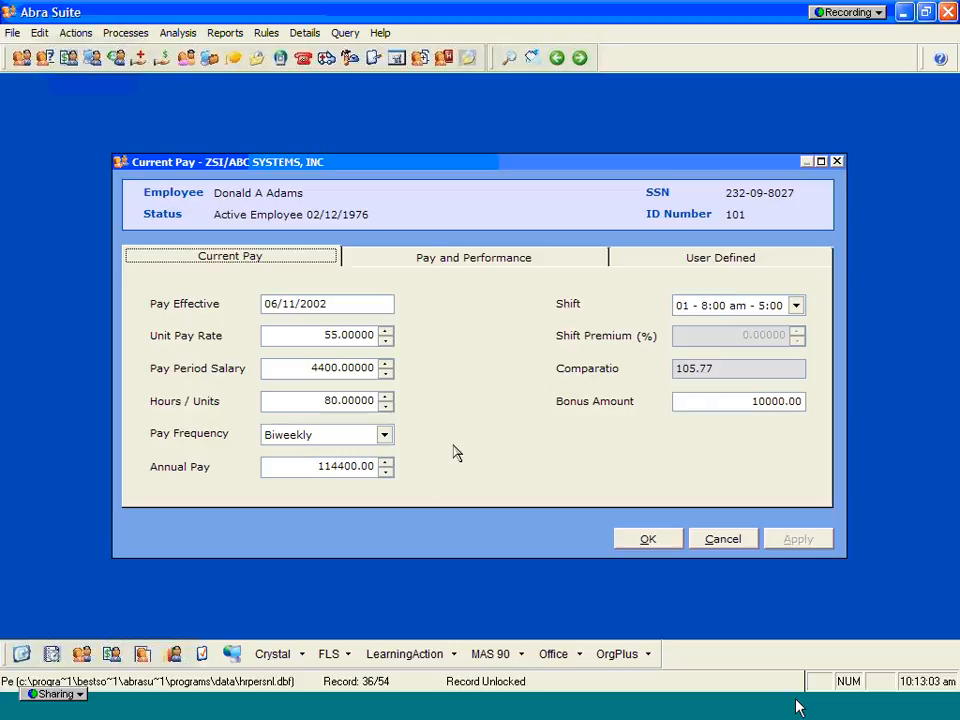
left_click(479, 260)
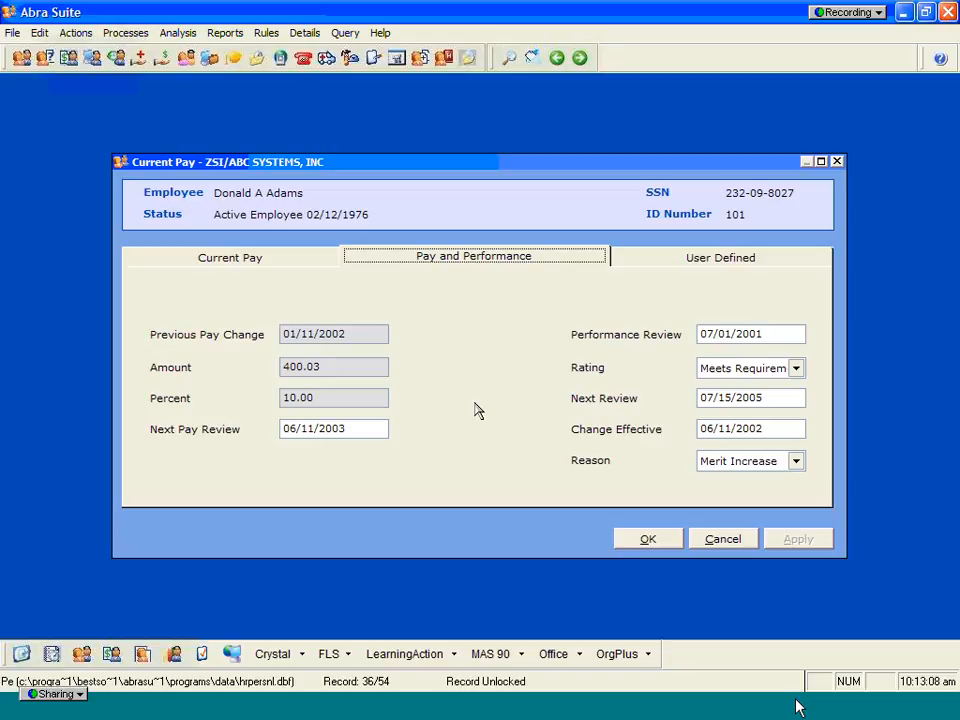
left_click(94, 60)
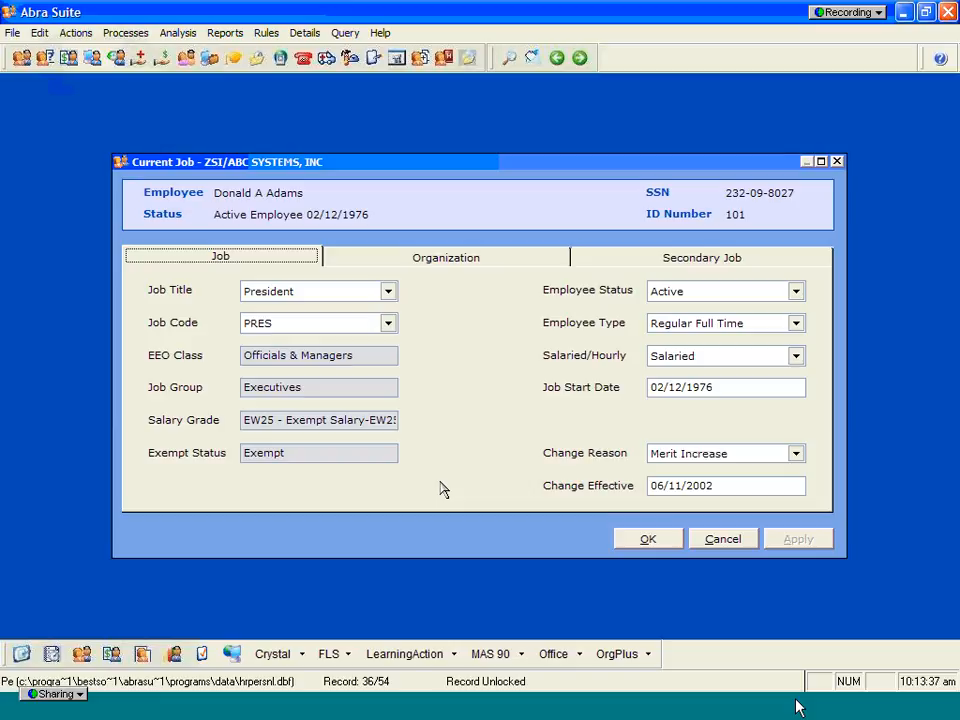
left_click(441, 268)
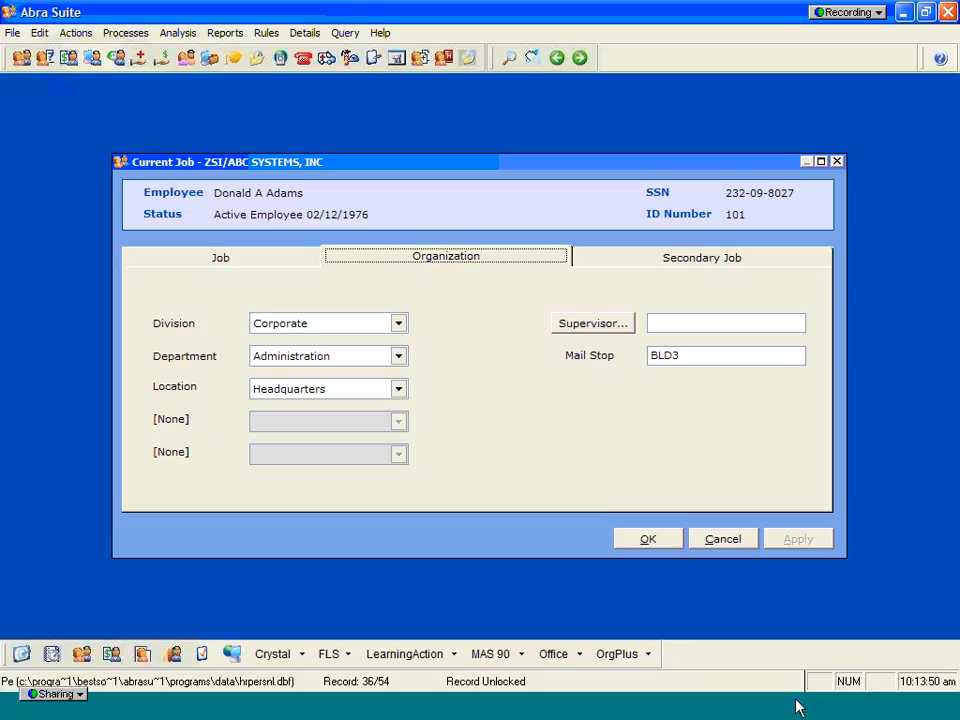
left_click(669, 264)
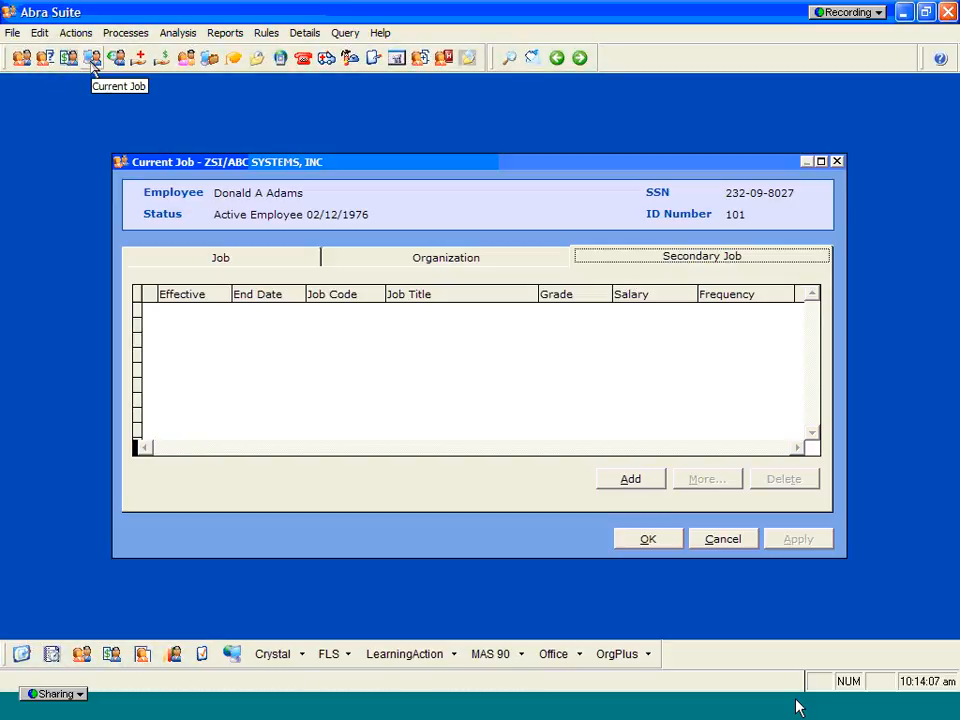
Step: Examine the job, organization, and pay and performance details of the topmost merit entry in the employee's job history, and close the entry
left_click(92, 58)
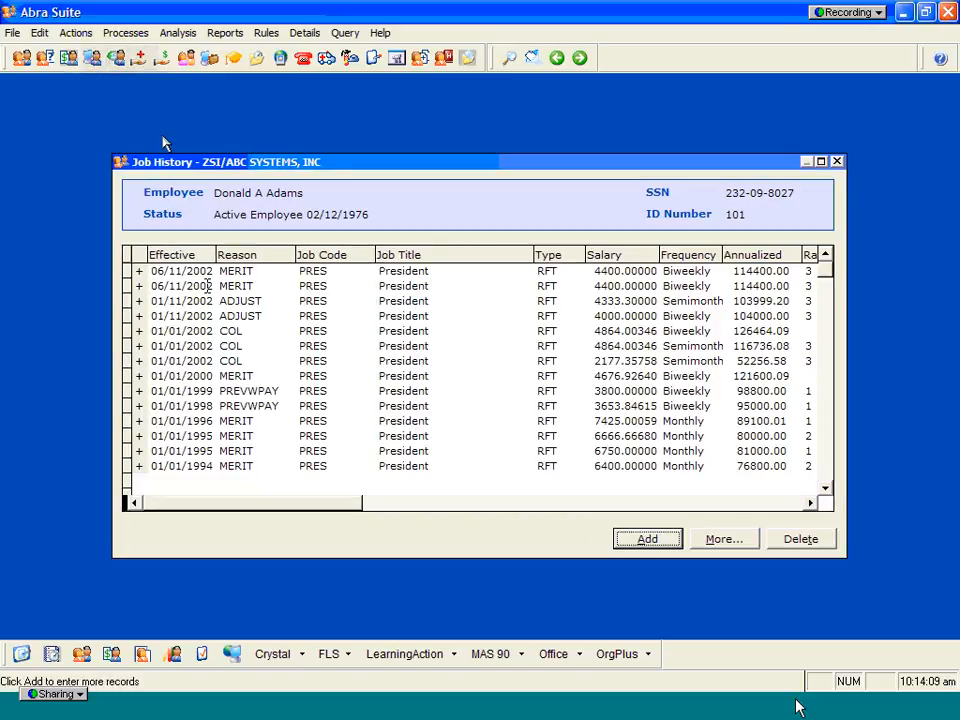
left_click(226, 270)
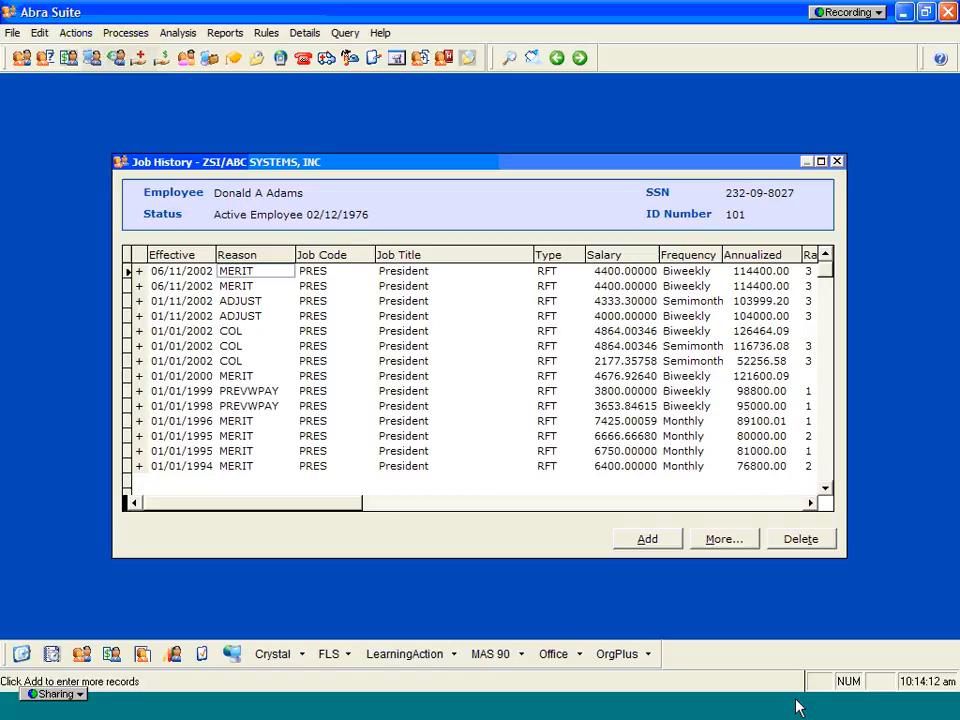
left_click(722, 545)
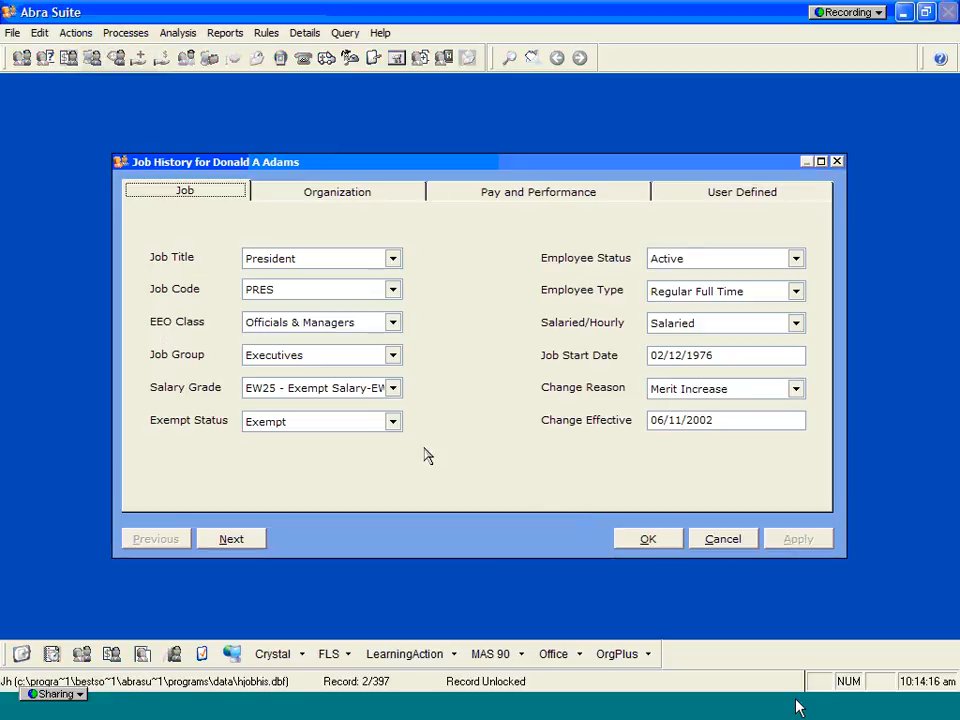
left_click(319, 199)
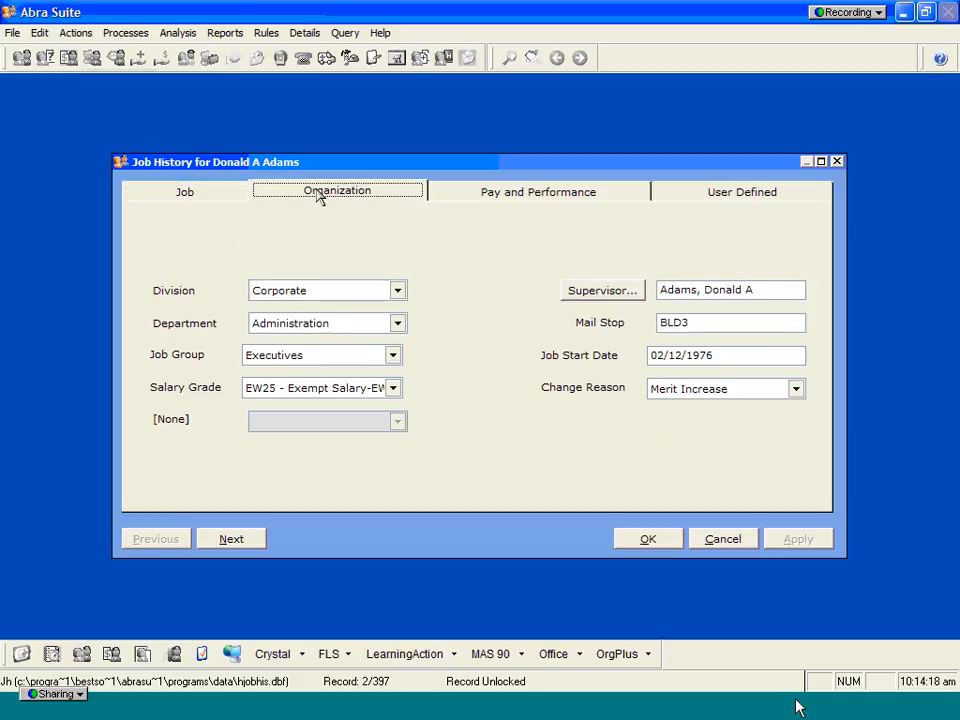
left_click(500, 203)
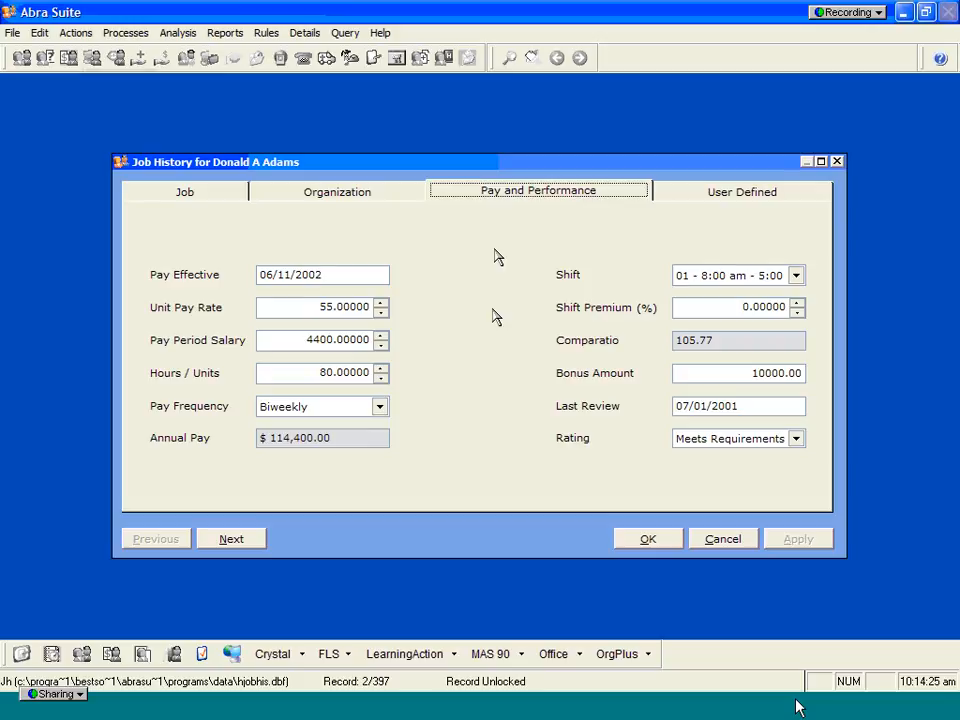
left_click(710, 540)
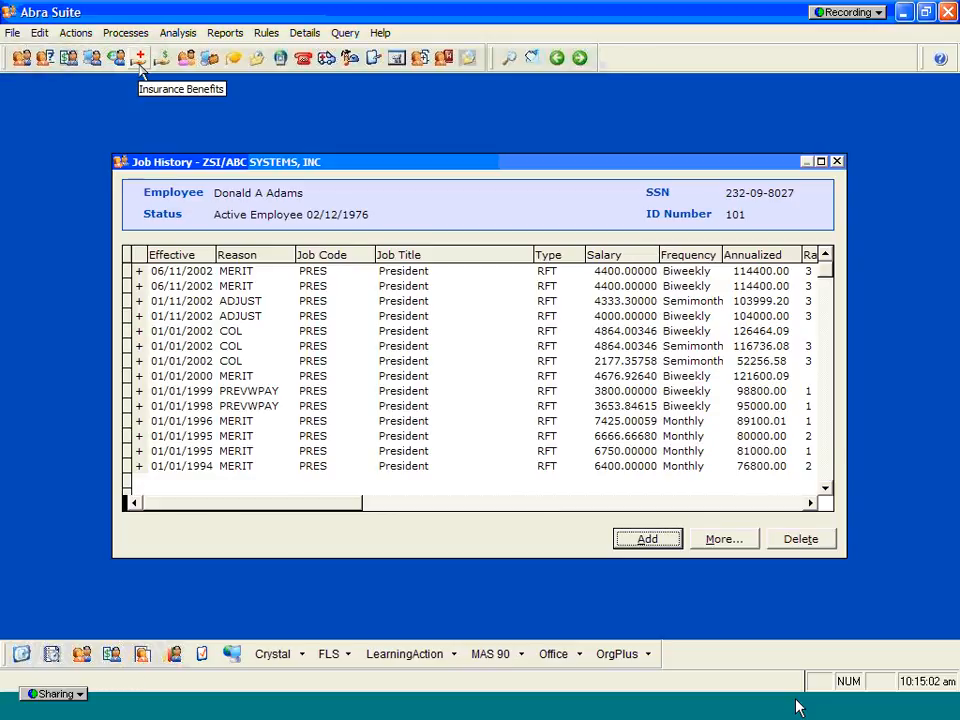
Step: Show only the current plans in the employee's insurance benefits, and view the savings benefits
left_click(140, 60)
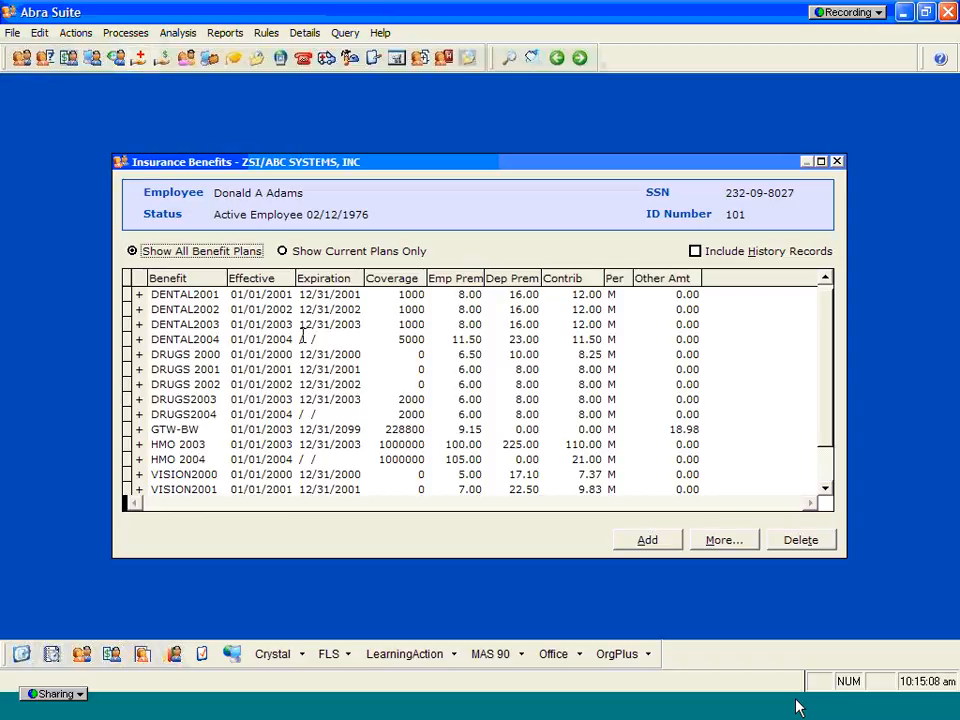
left_click(283, 251)
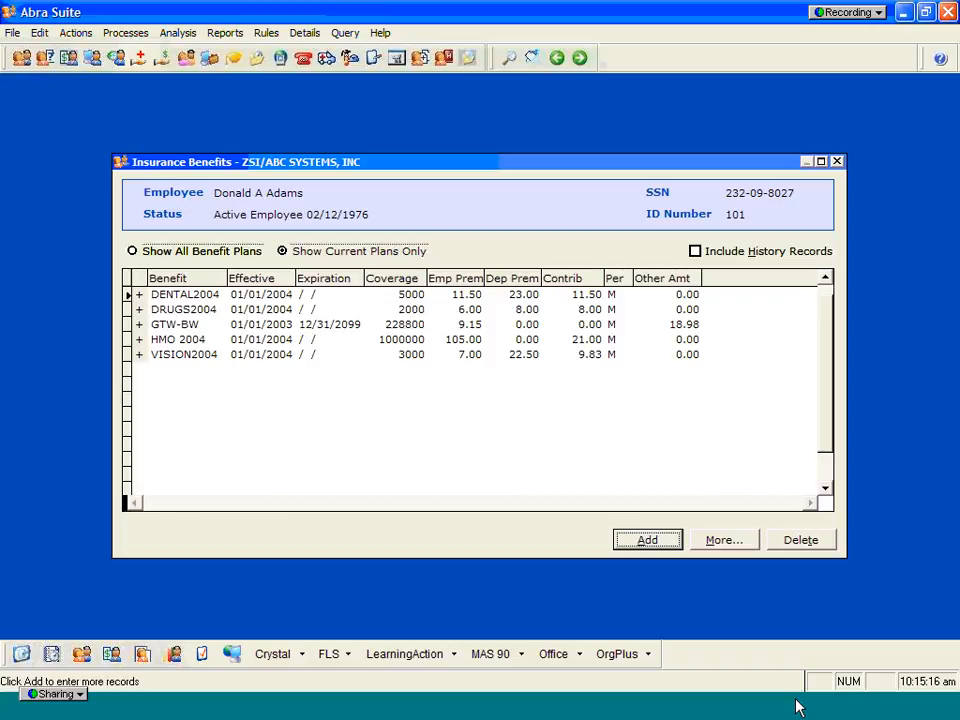
left_click(162, 57)
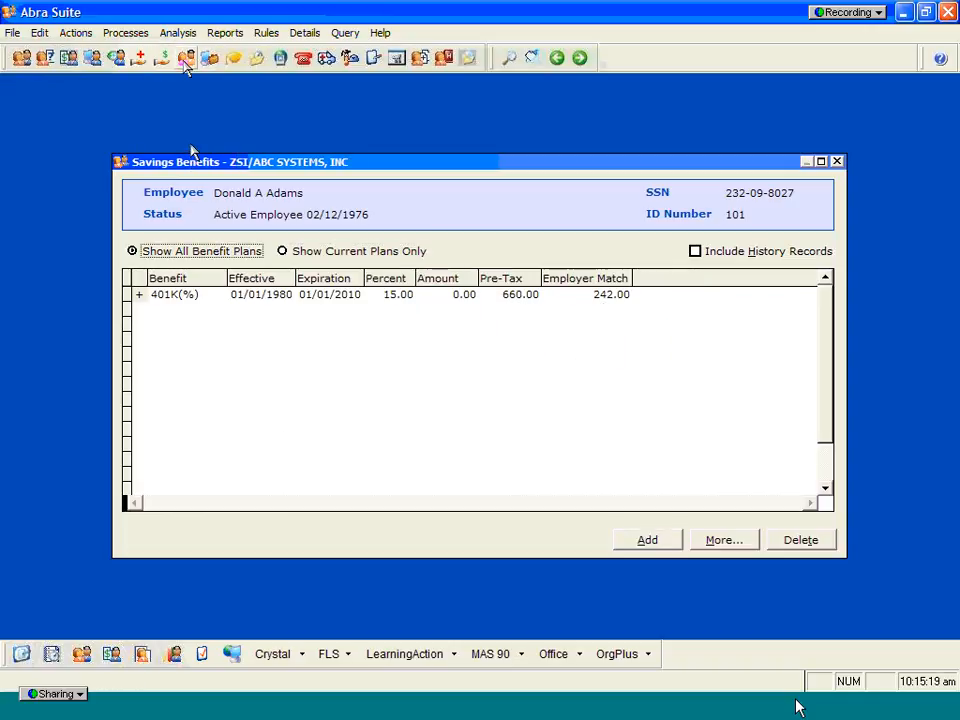
Step: Review the spouse's dependent record and benefits with only current plans shown, and close the record without changes
left_click(186, 58)
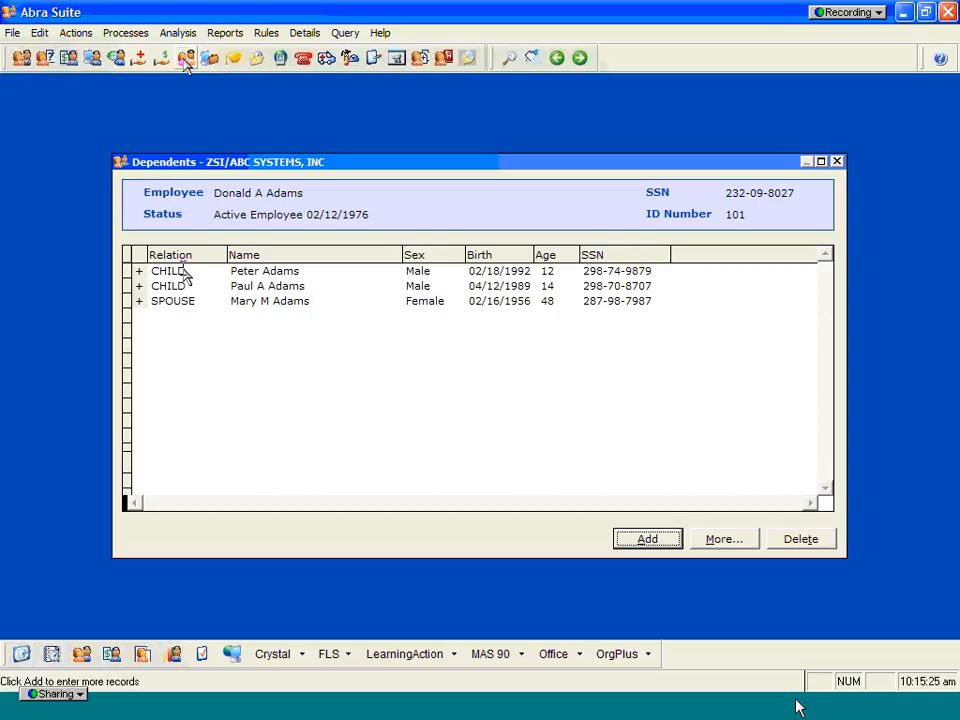
left_click(171, 300)
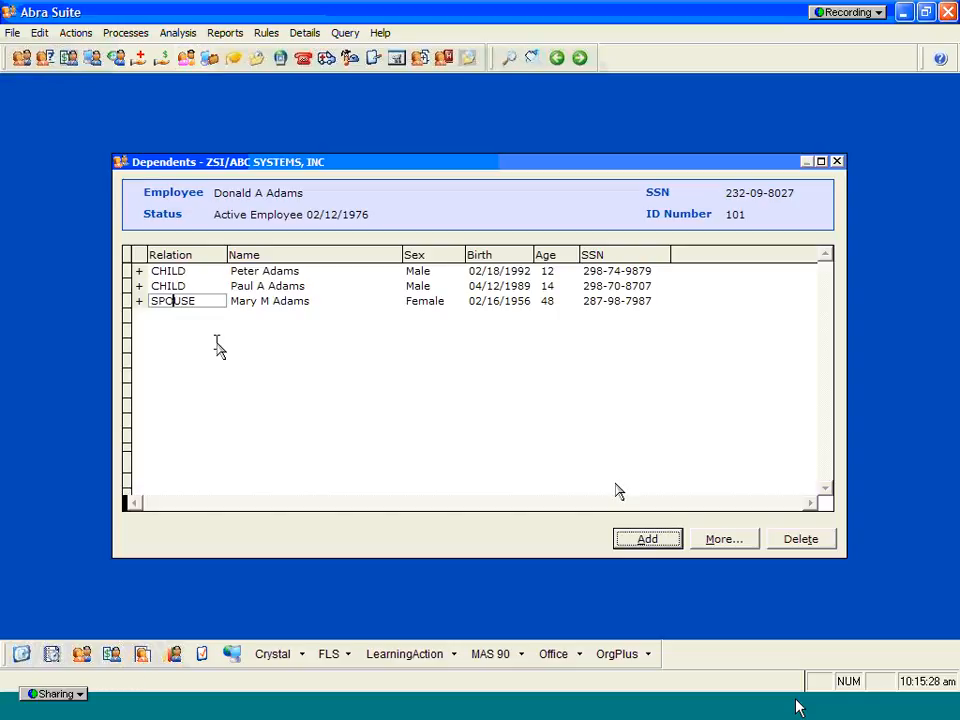
left_click(713, 540)
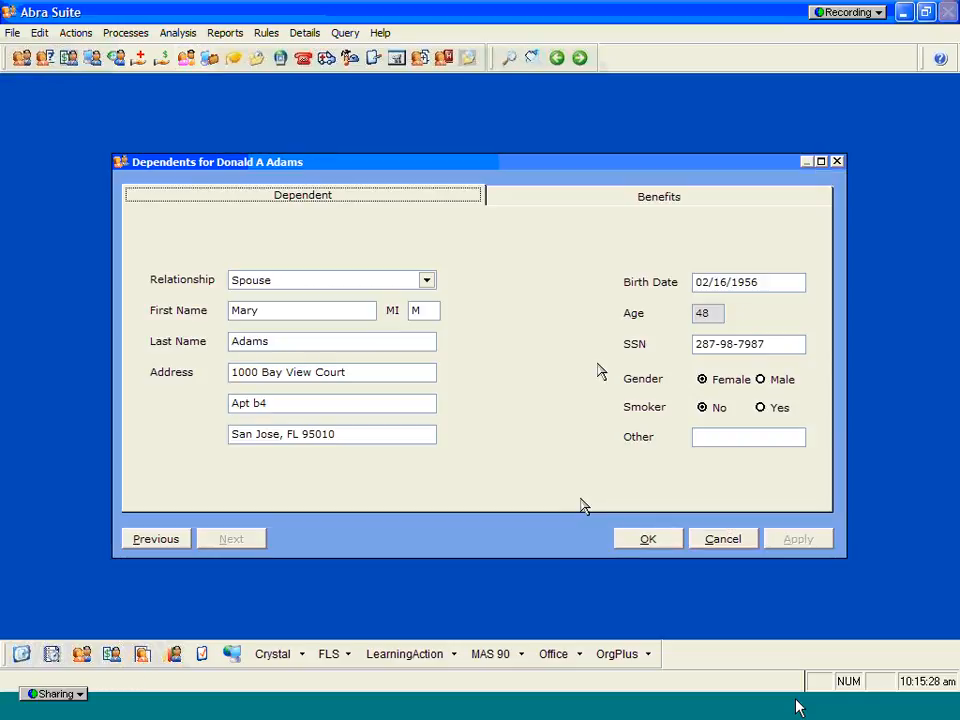
left_click(599, 204)
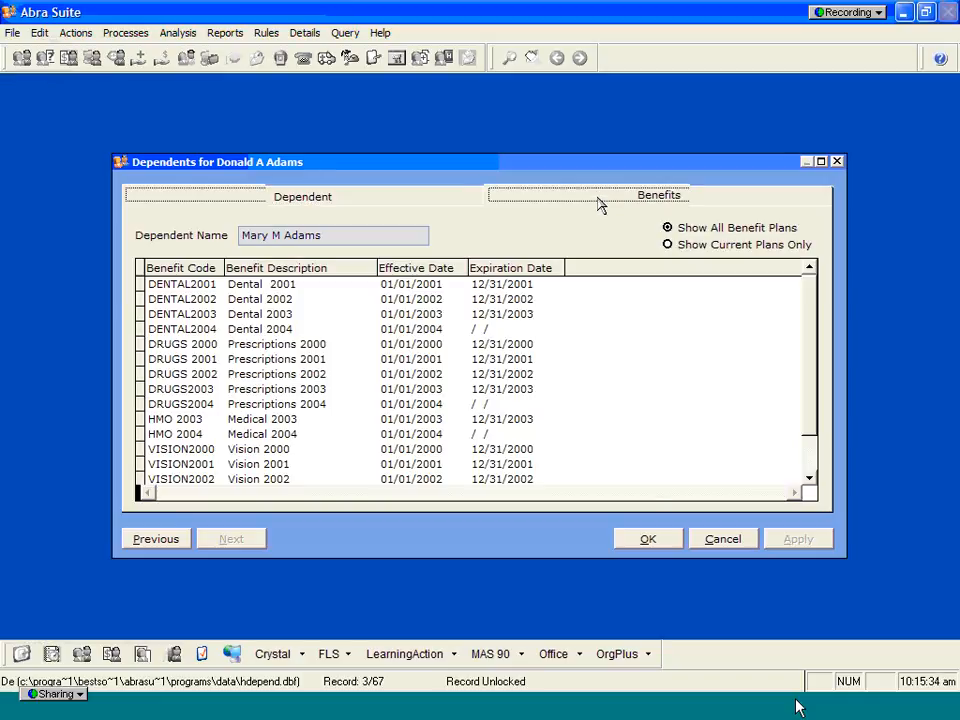
left_click(668, 244)
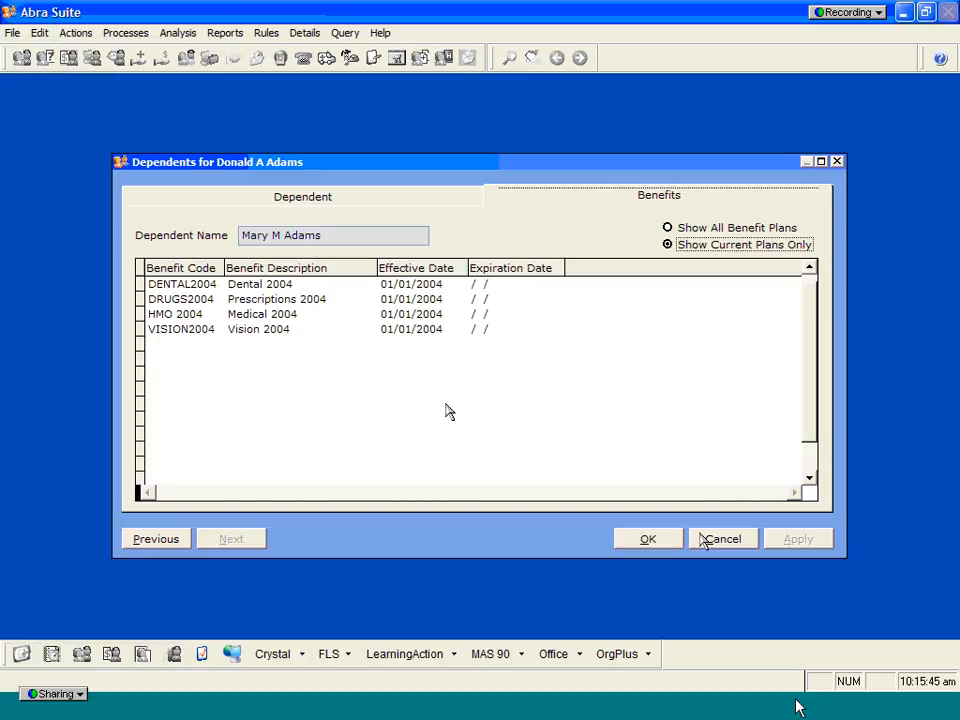
left_click(705, 539)
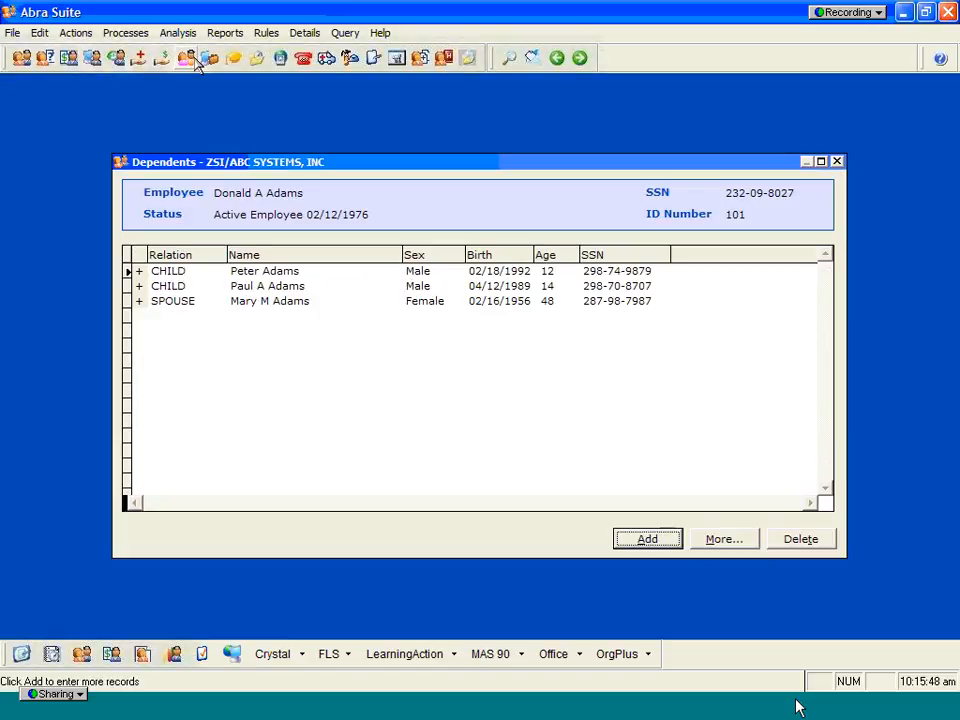
Step: Look through the employee's skills, education, previous employers, events, emergency contacts and wellness details
left_click(201, 60)
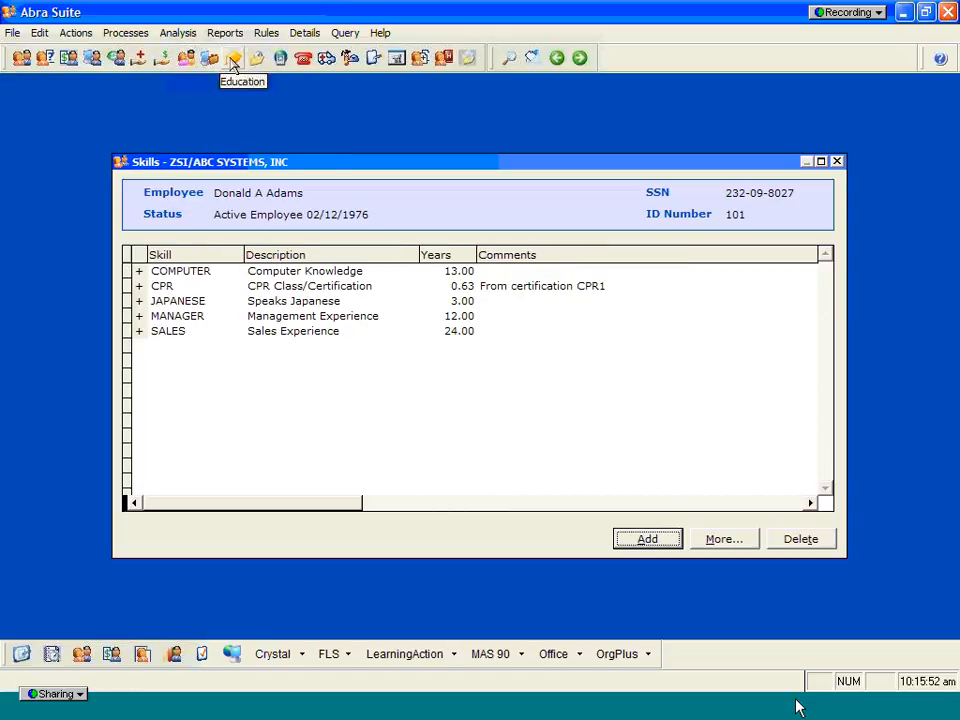
left_click(232, 60)
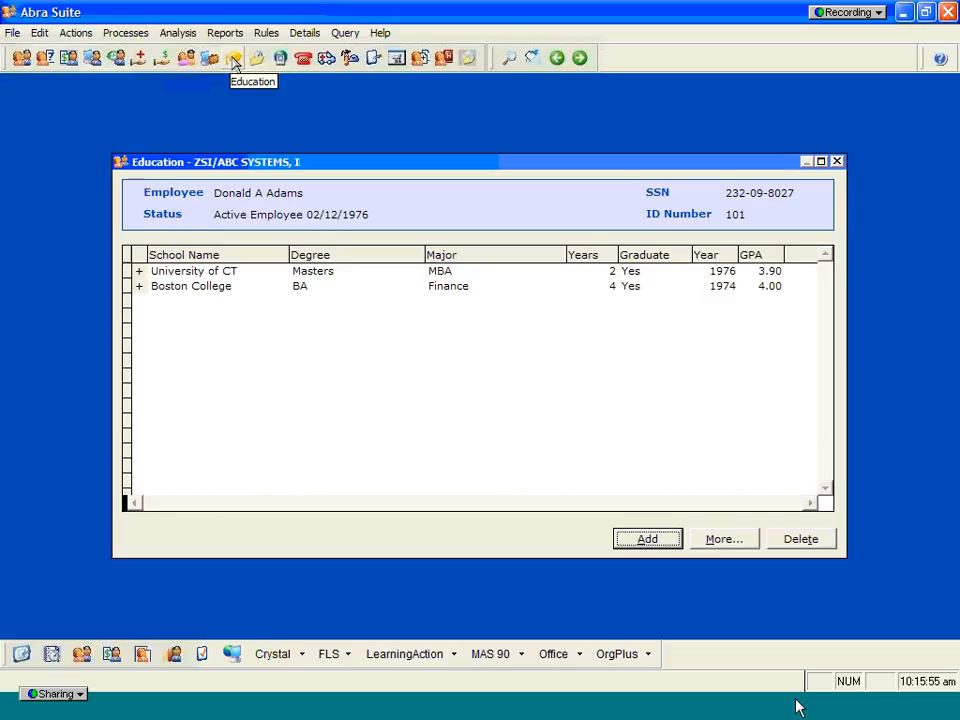
left_click(255, 58)
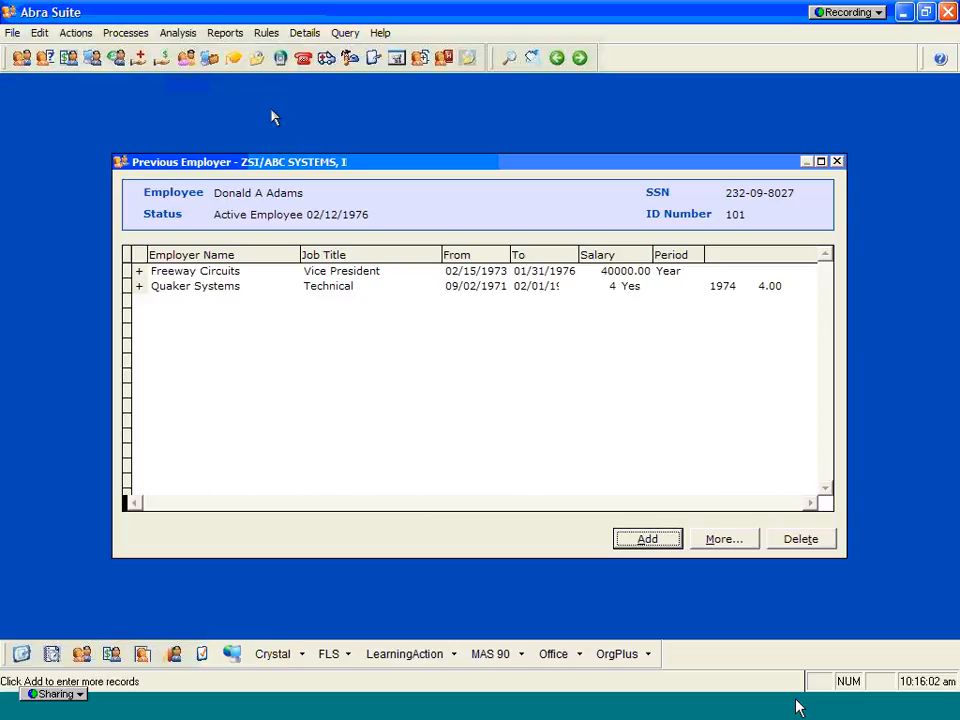
left_click(280, 58)
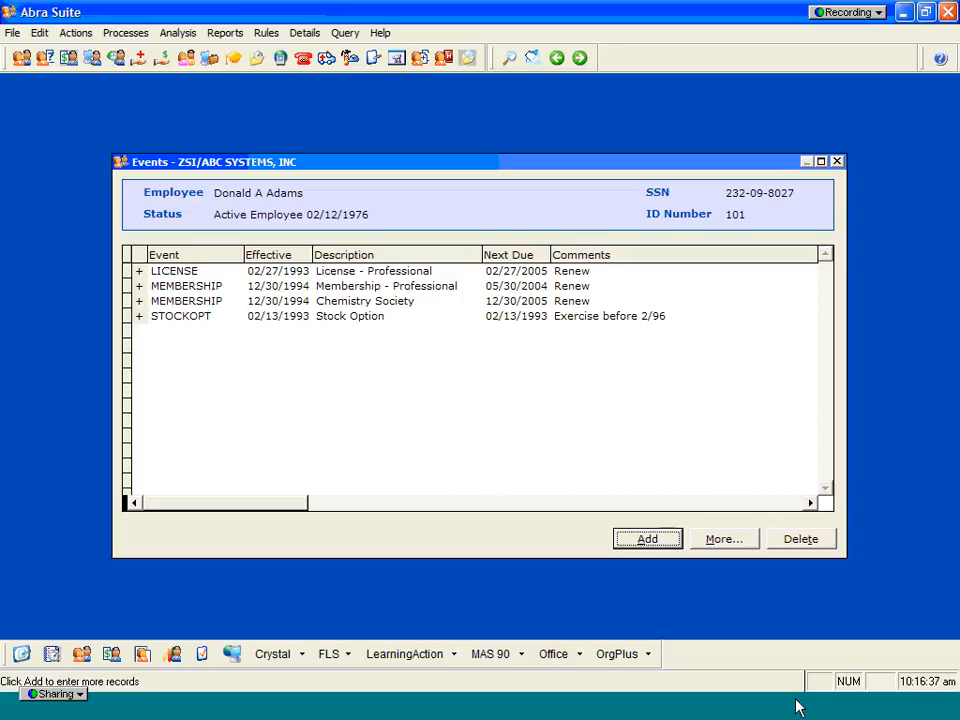
left_click(303, 60)
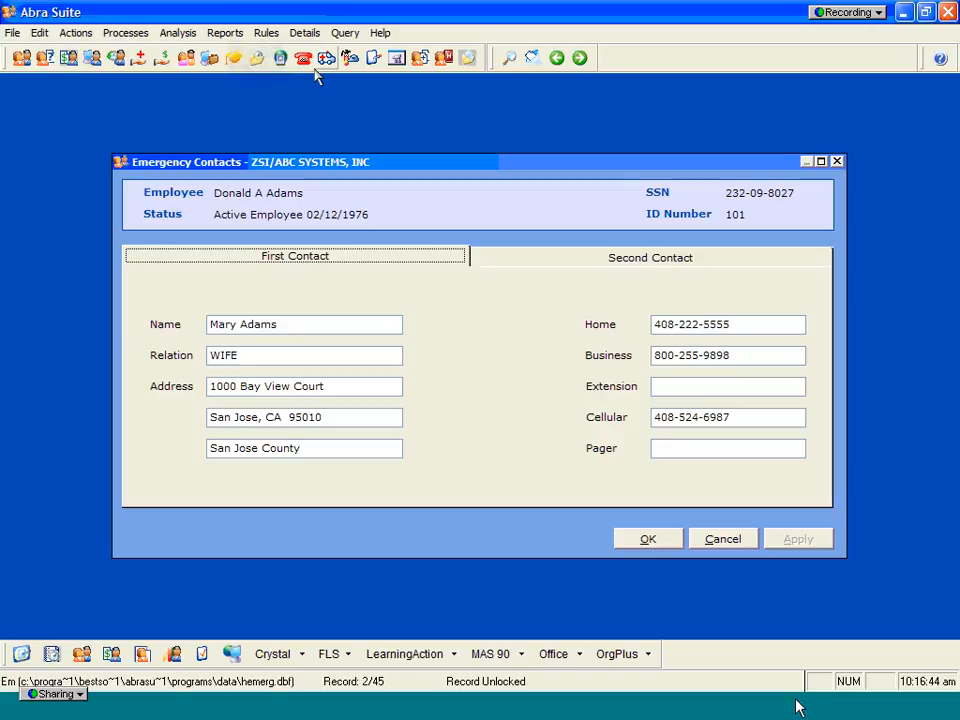
left_click(326, 58)
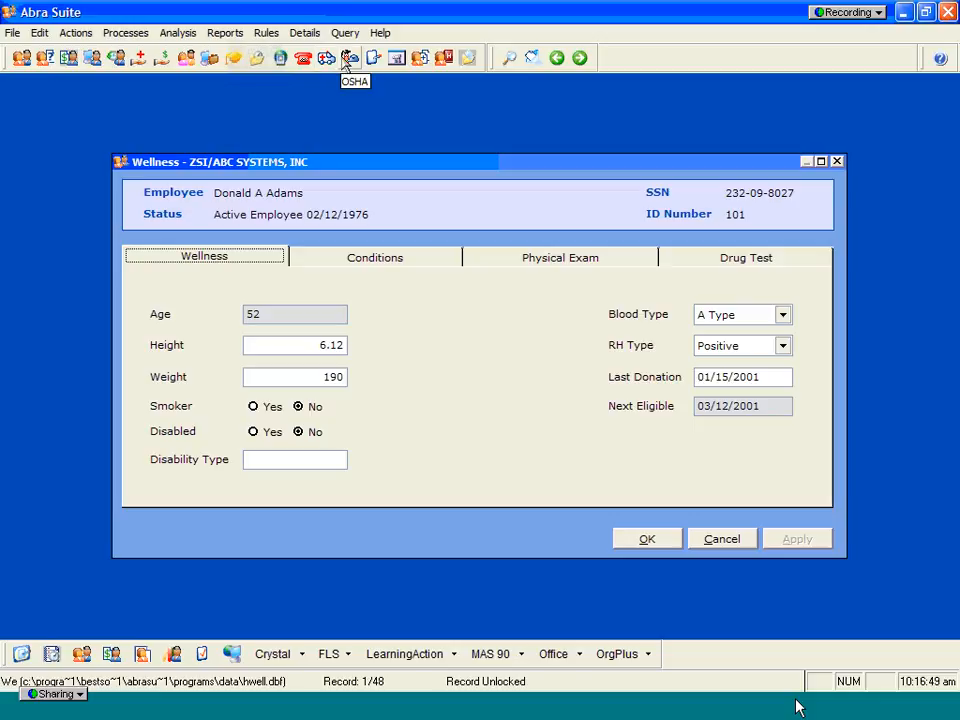
Step: Review the employee's OSHA fracture incident, covering its case, location, incident, treatment and worker's compensation details, and close it without changes
left_click(349, 59)
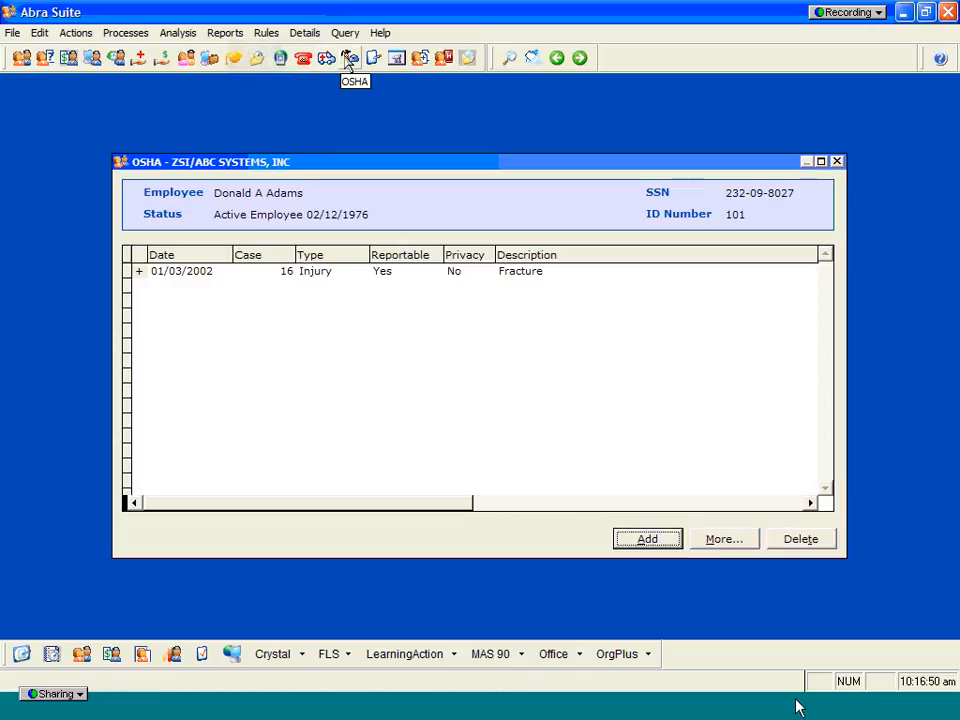
left_click(207, 271)
left_click(718, 540)
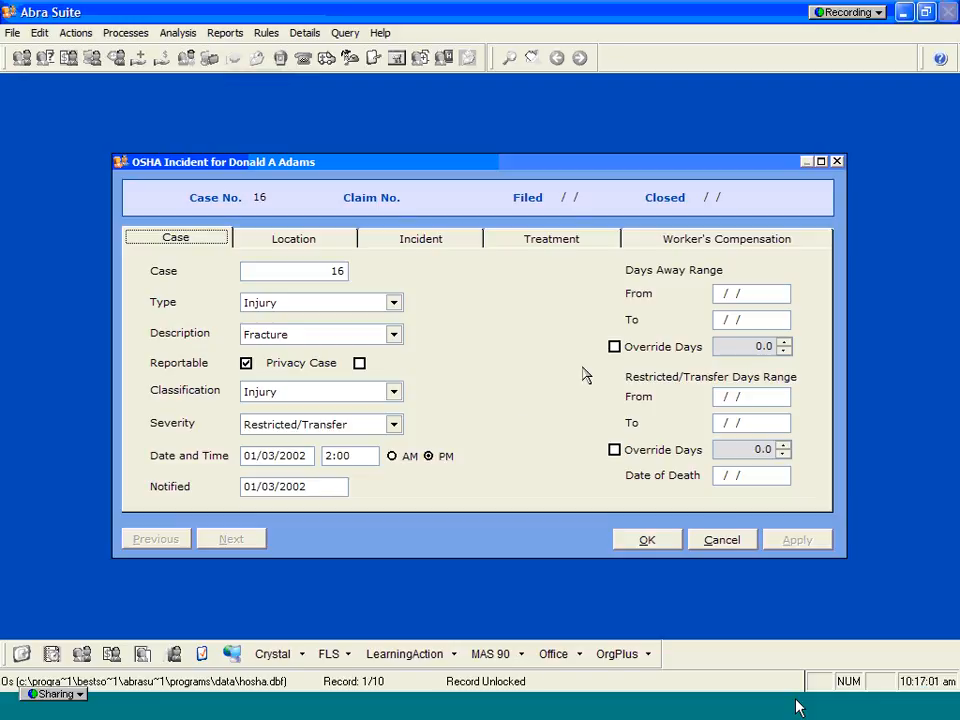
left_click(347, 246)
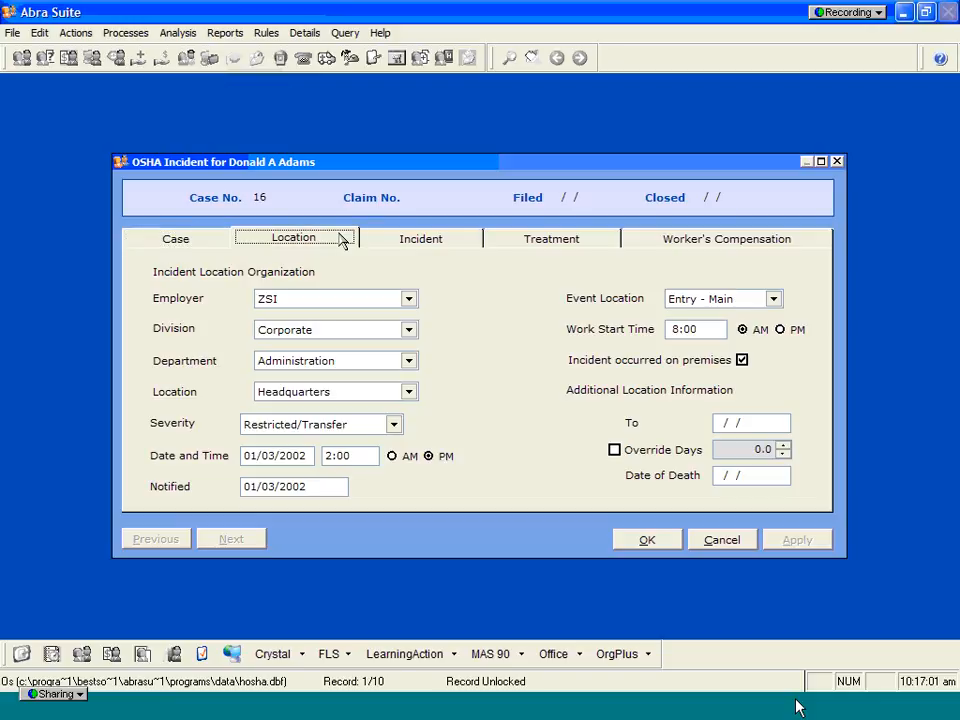
left_click(446, 248)
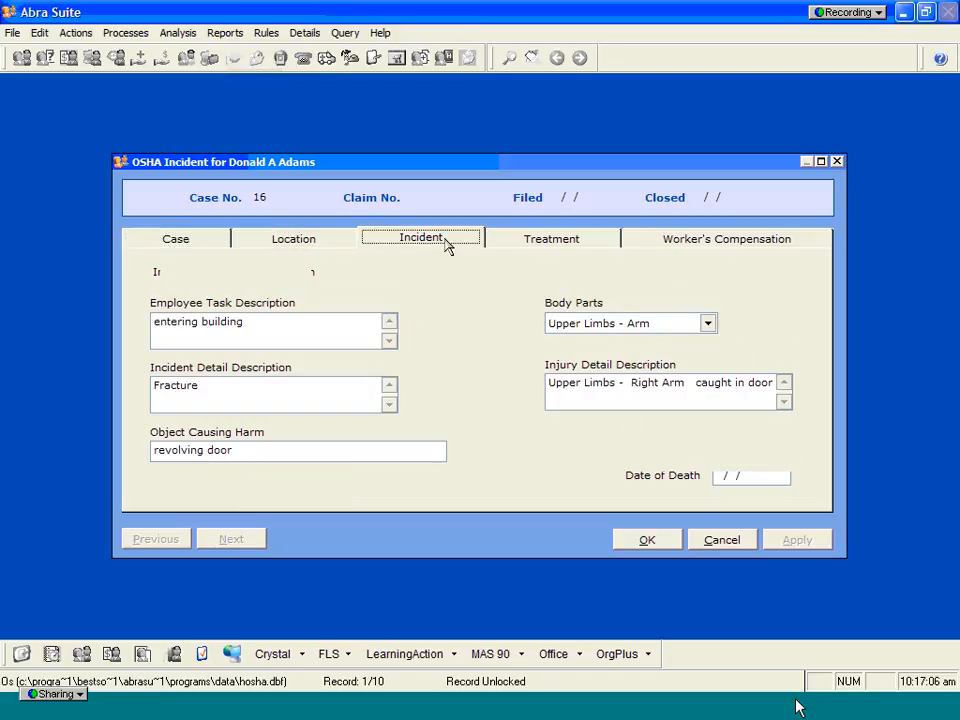
left_click(553, 246)
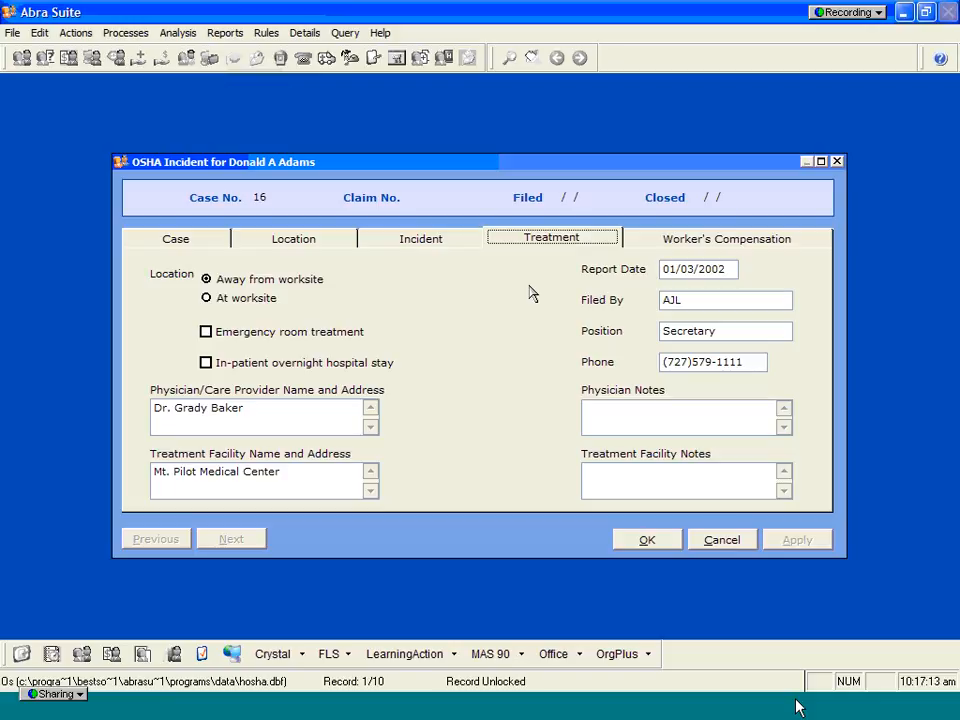
left_click(662, 242)
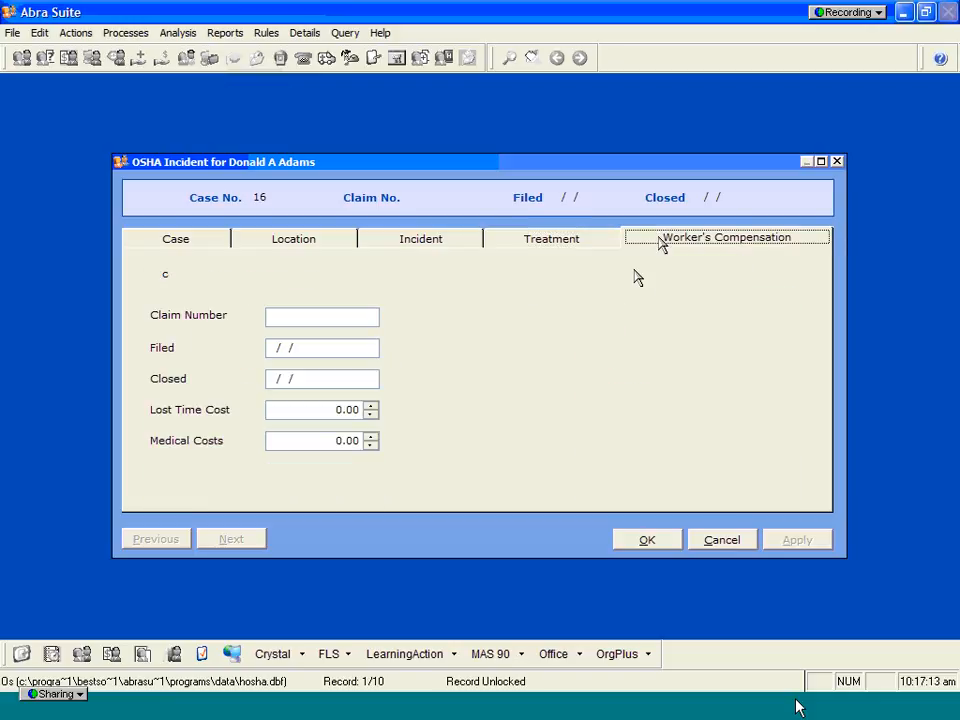
left_click(722, 540)
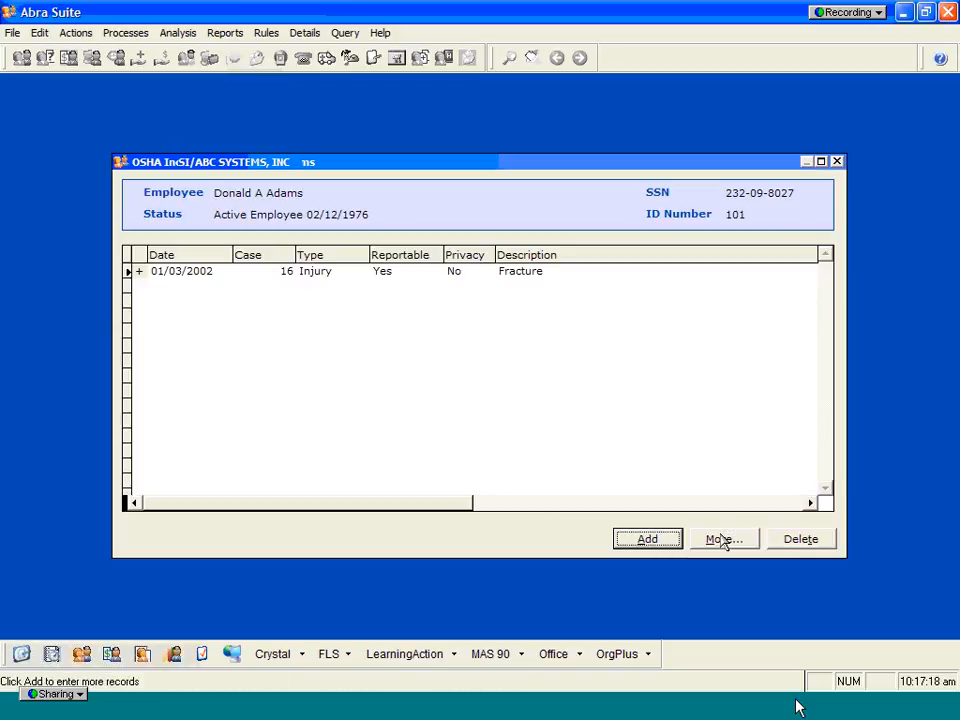
Step: Examine the employee's commendation note and the available note types, and close the employee notes without changes
left_click(373, 57)
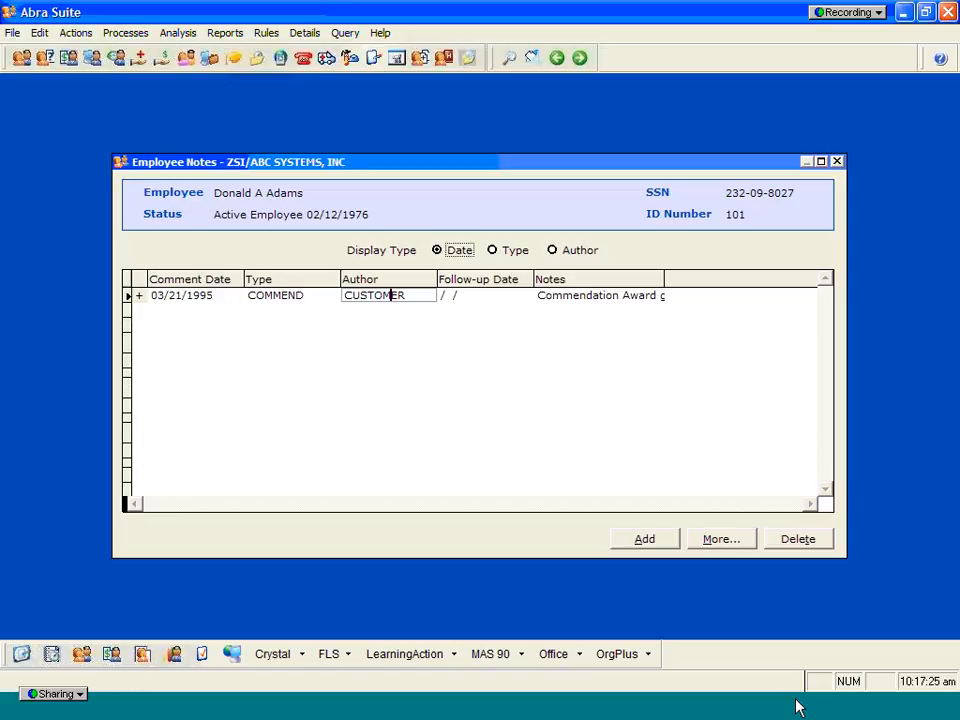
left_click(724, 540)
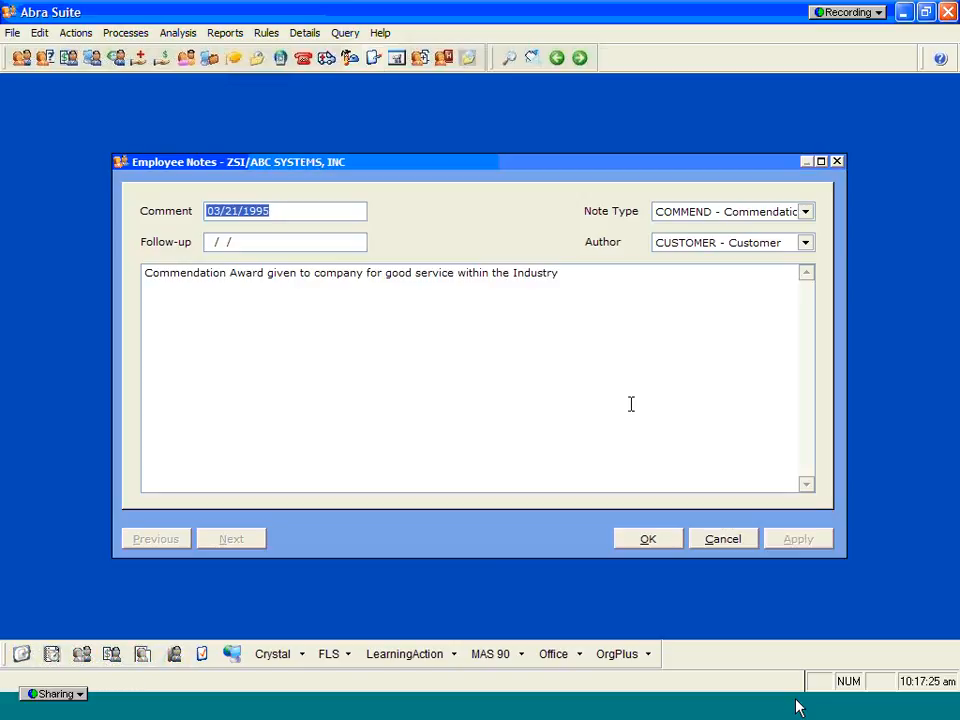
left_click(805, 213)
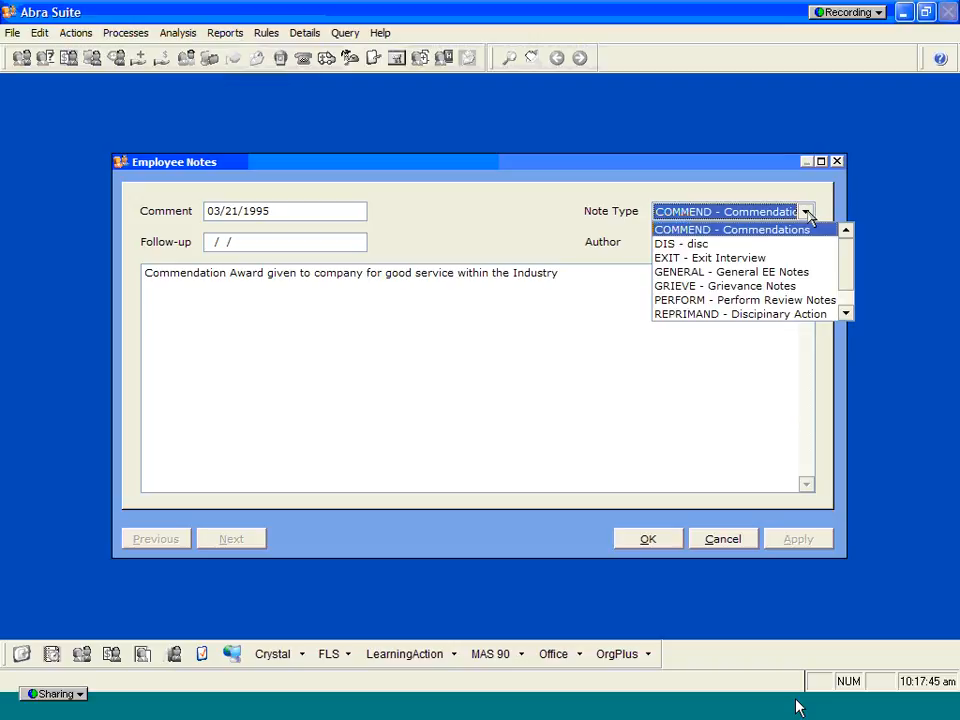
left_click(566, 230)
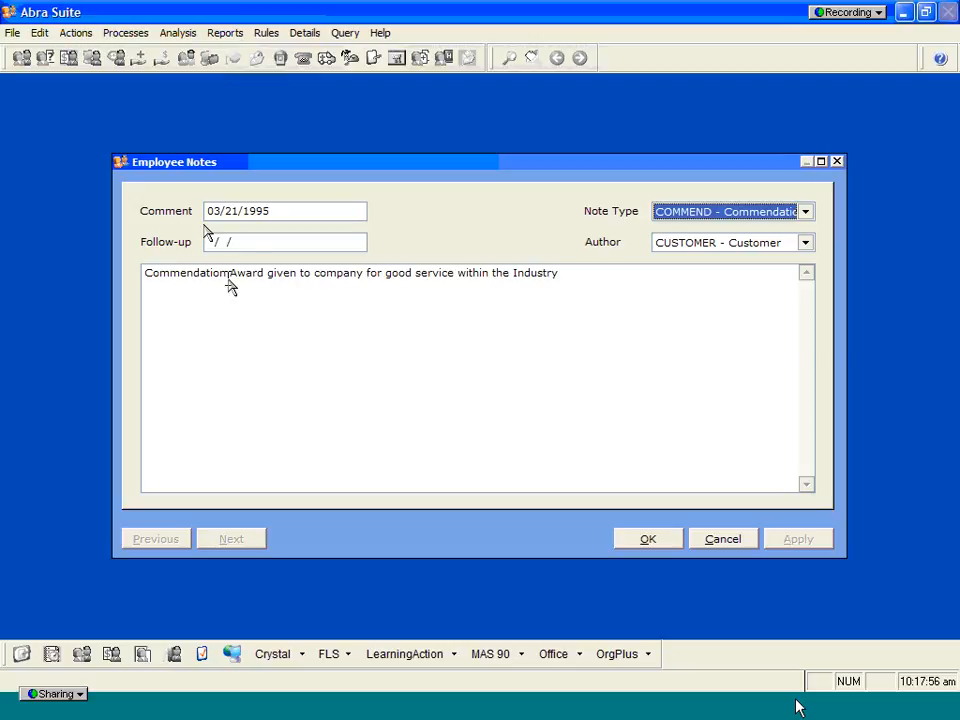
left_click(836, 162)
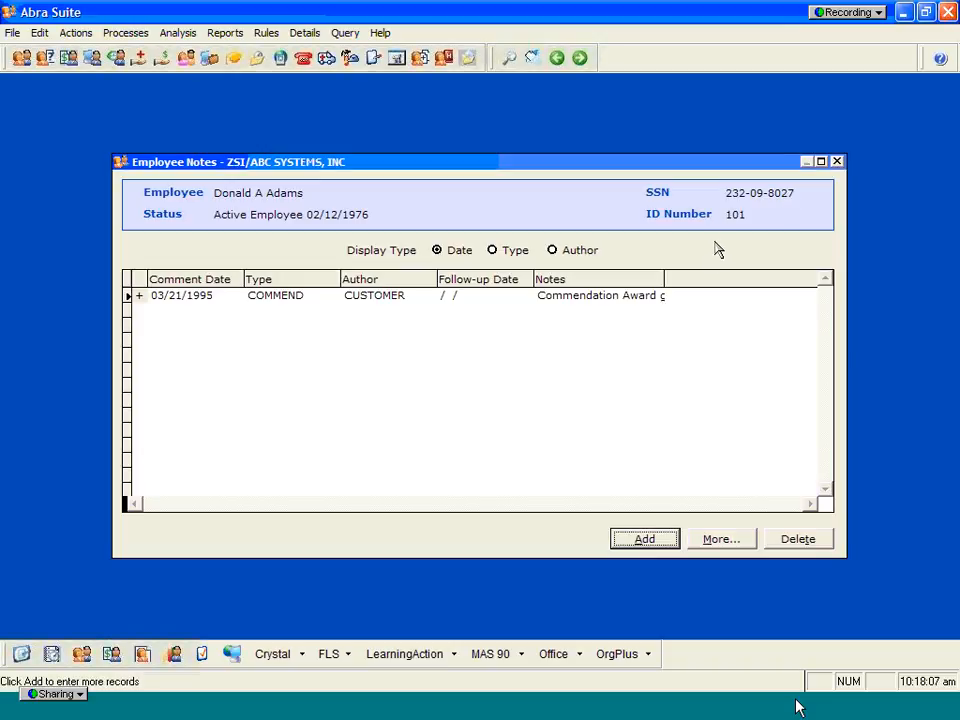
left_click(837, 162)
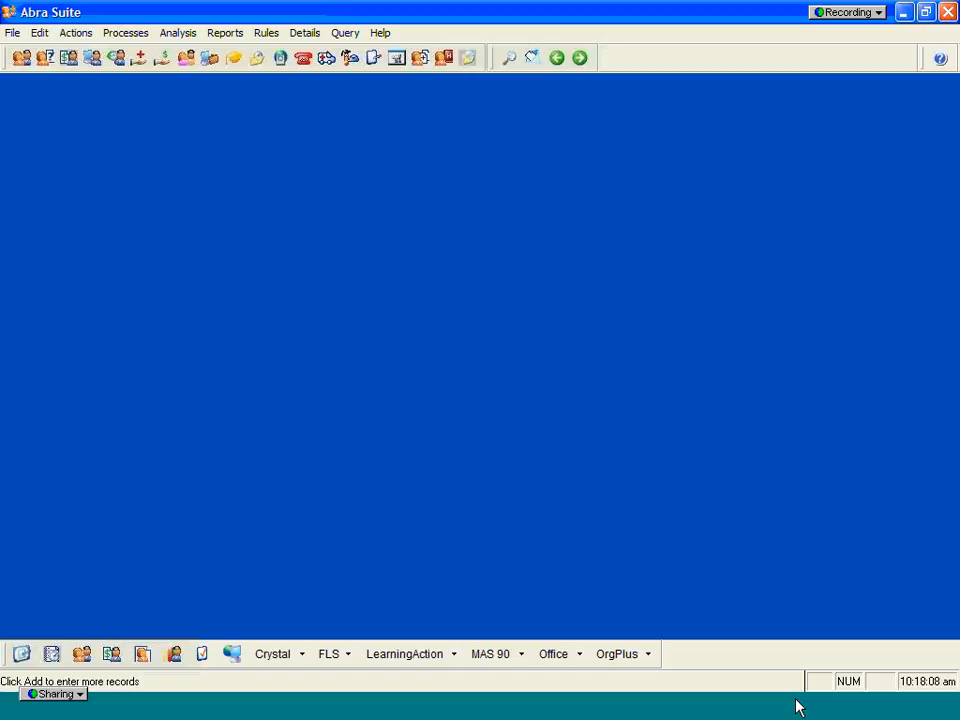
Step: Review the Human Resources personal information reports with their standard criteria, and view the list of benefit reports
left_click(25, 655)
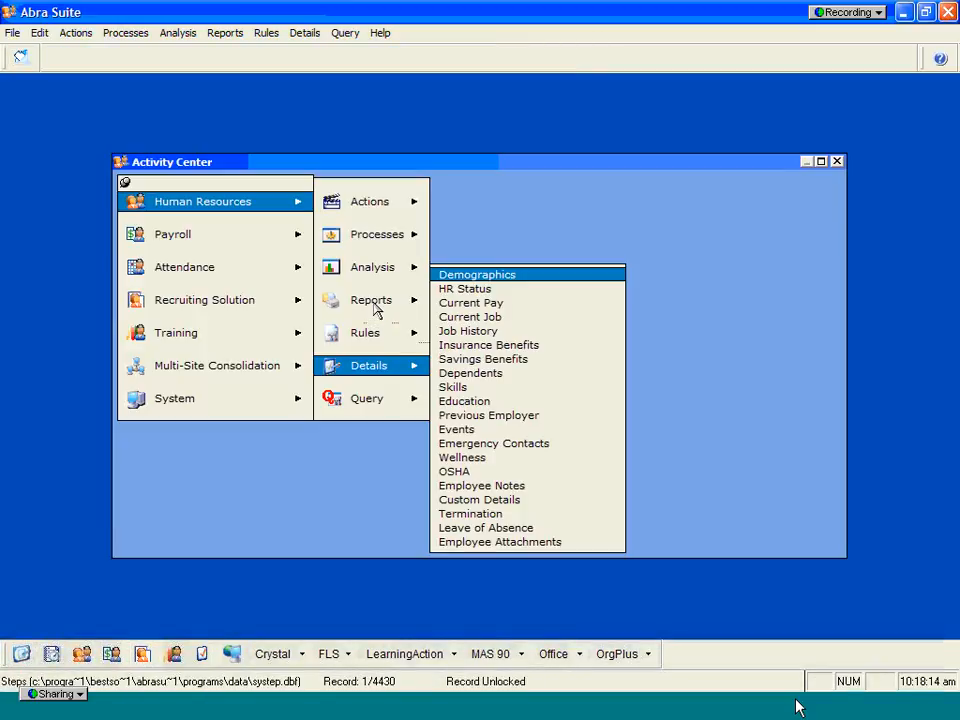
mouse_move(377, 311)
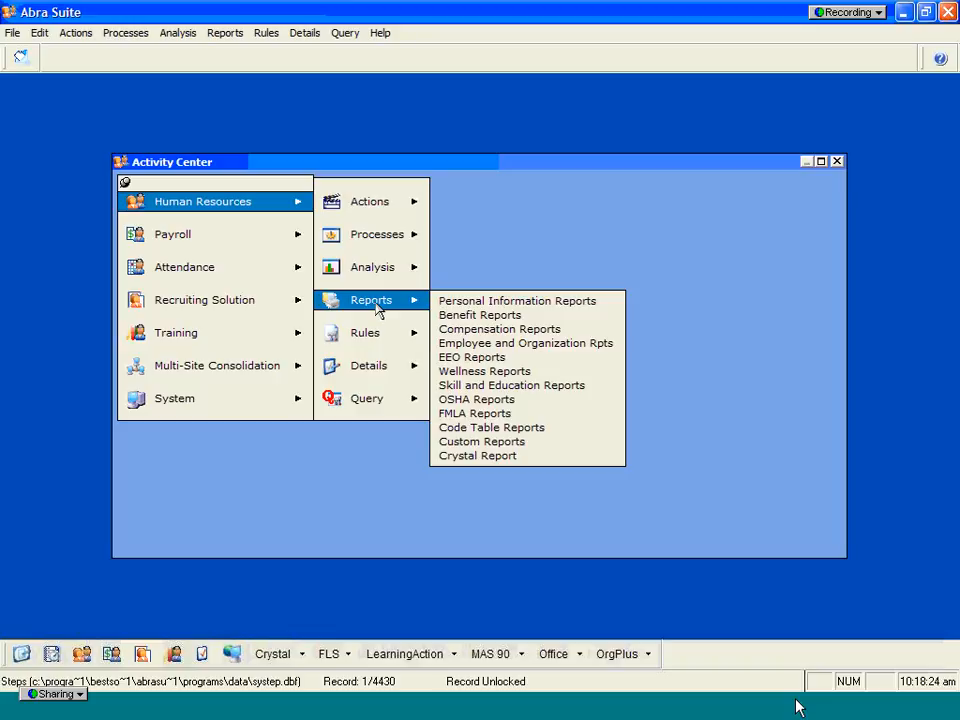
left_click(467, 303)
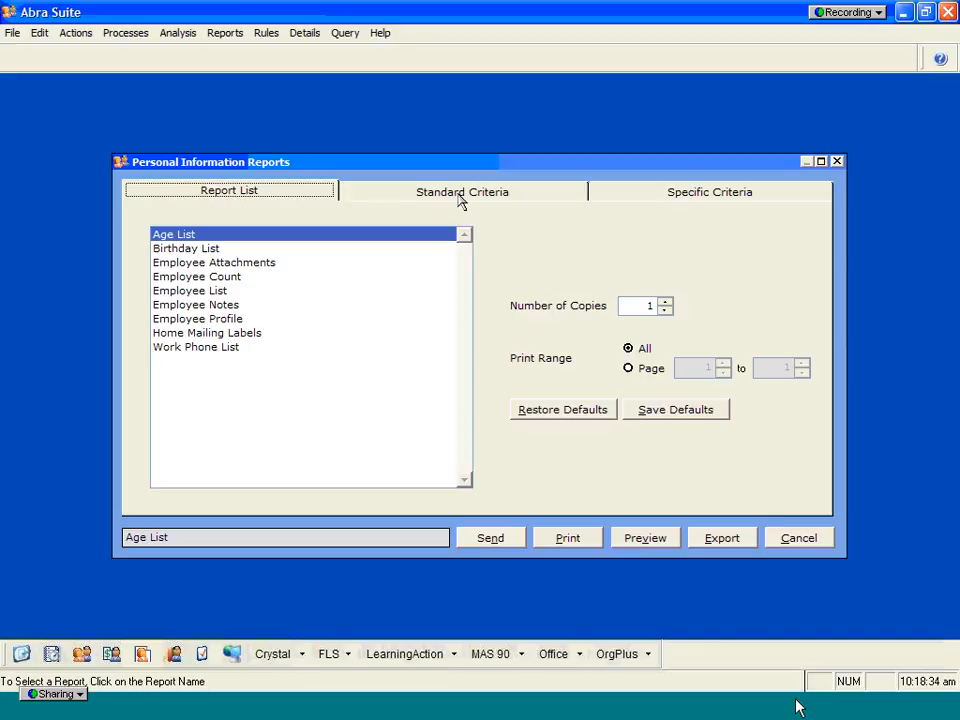
left_click(460, 196)
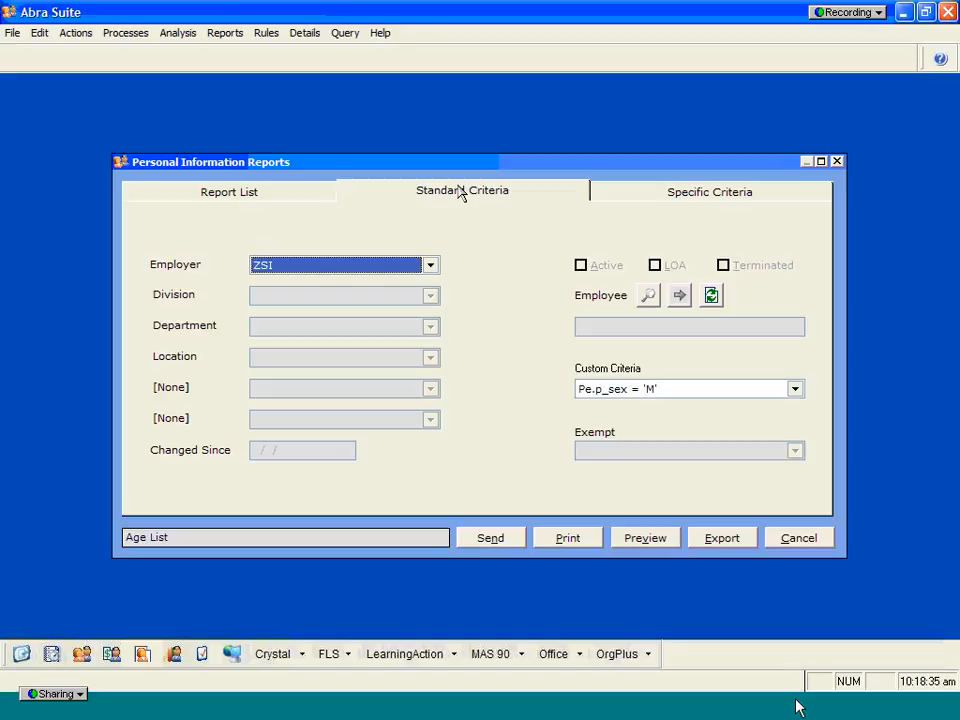
left_click(289, 195)
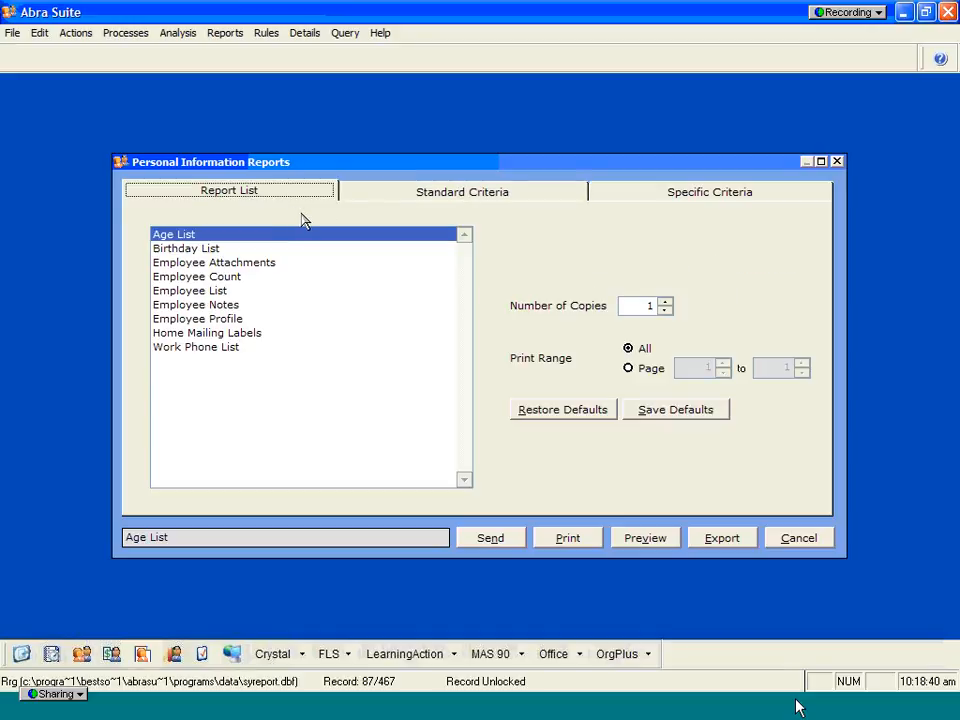
left_click(777, 543)
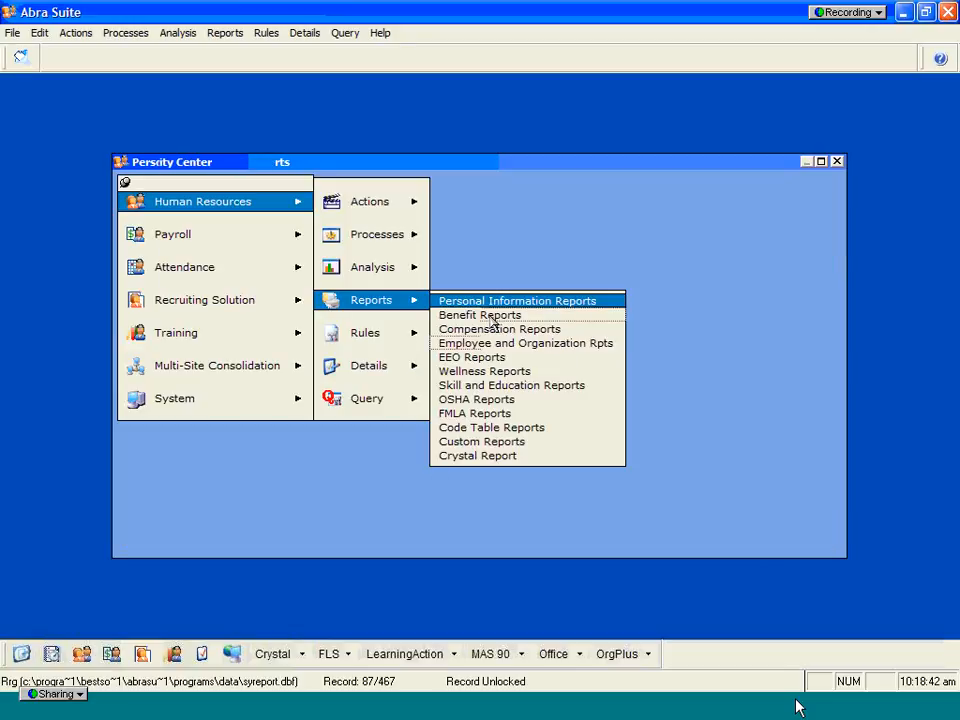
left_click(490, 315)
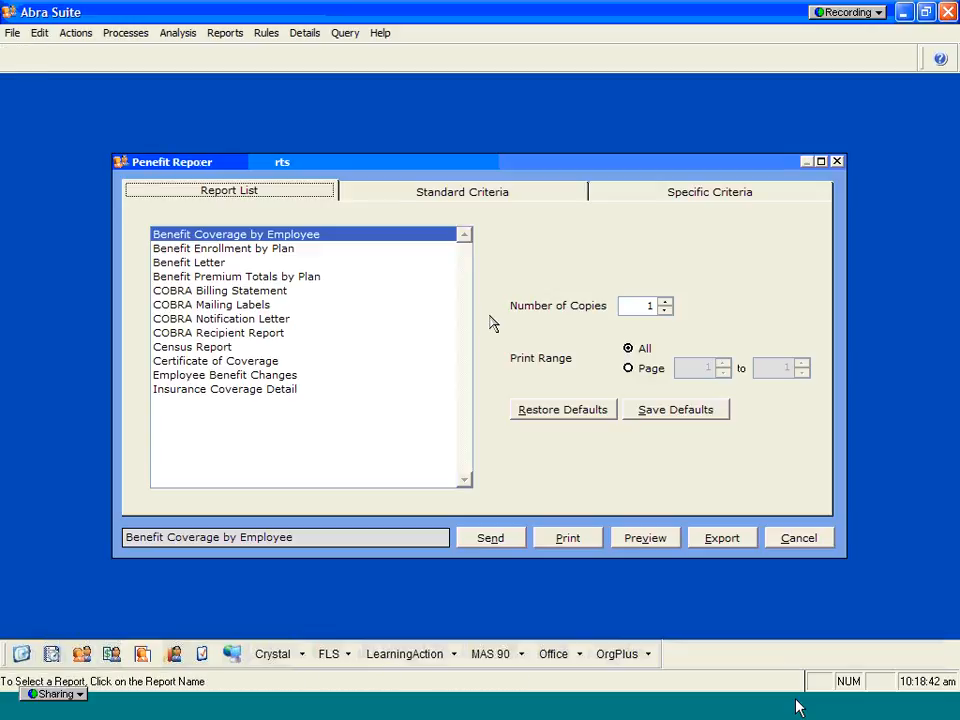
left_click(838, 162)
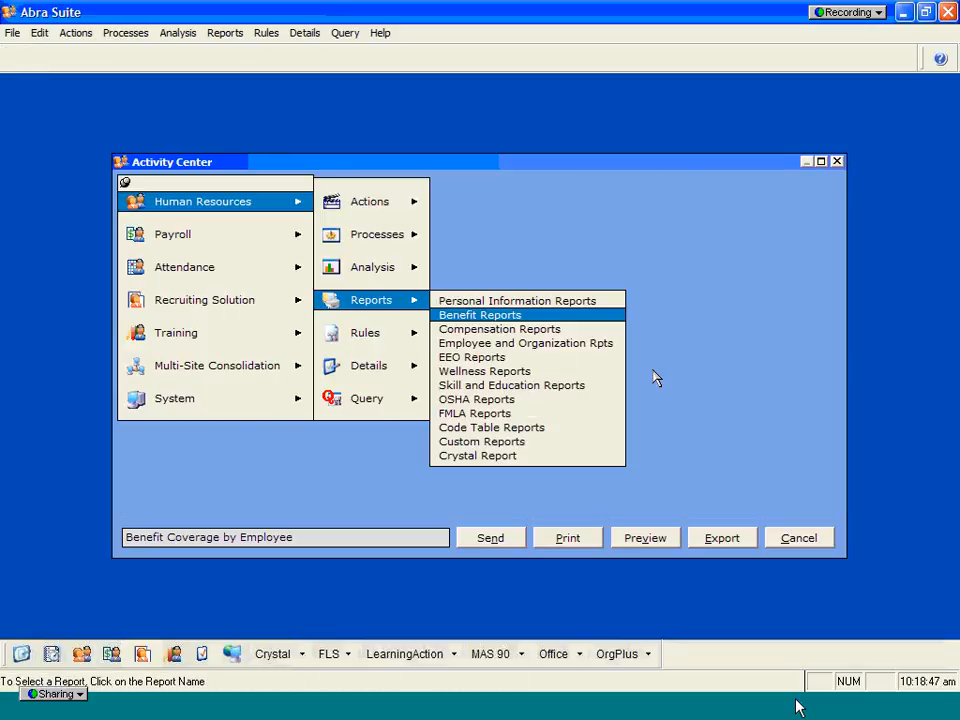
Step: Review the EEO reports with their standard and specific criteria, and view the list of OSHA reports
left_click(486, 361)
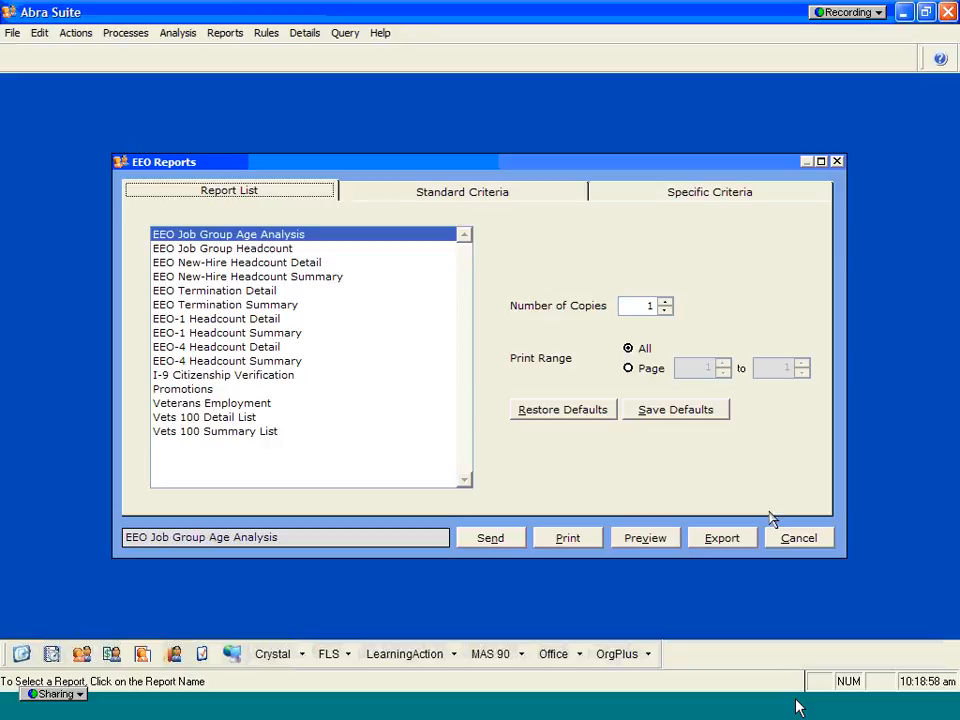
left_click(500, 199)
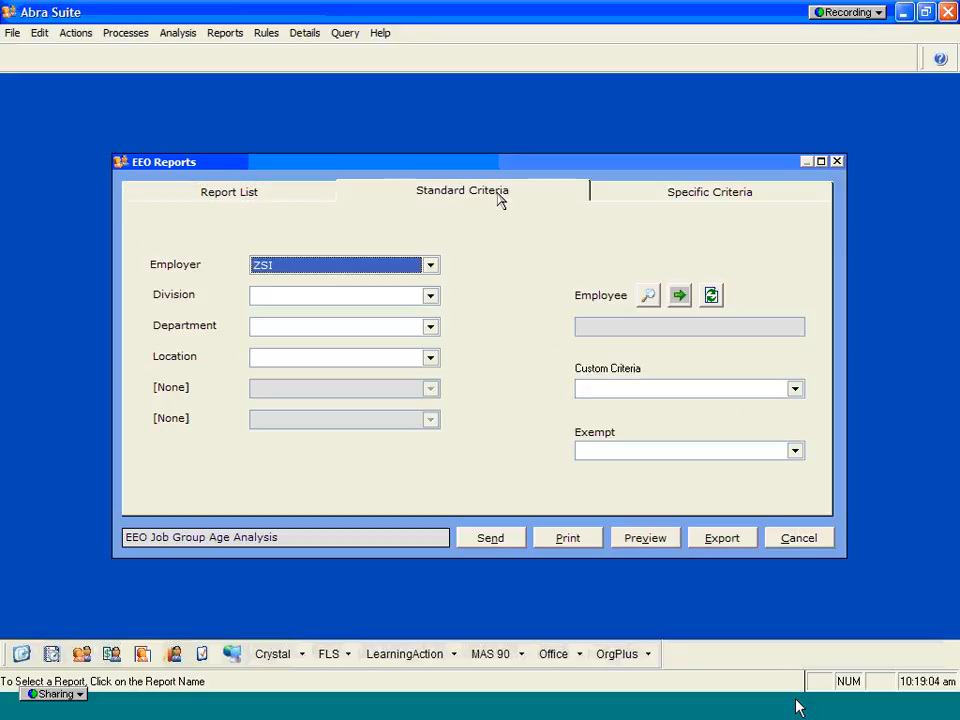
left_click(602, 197)
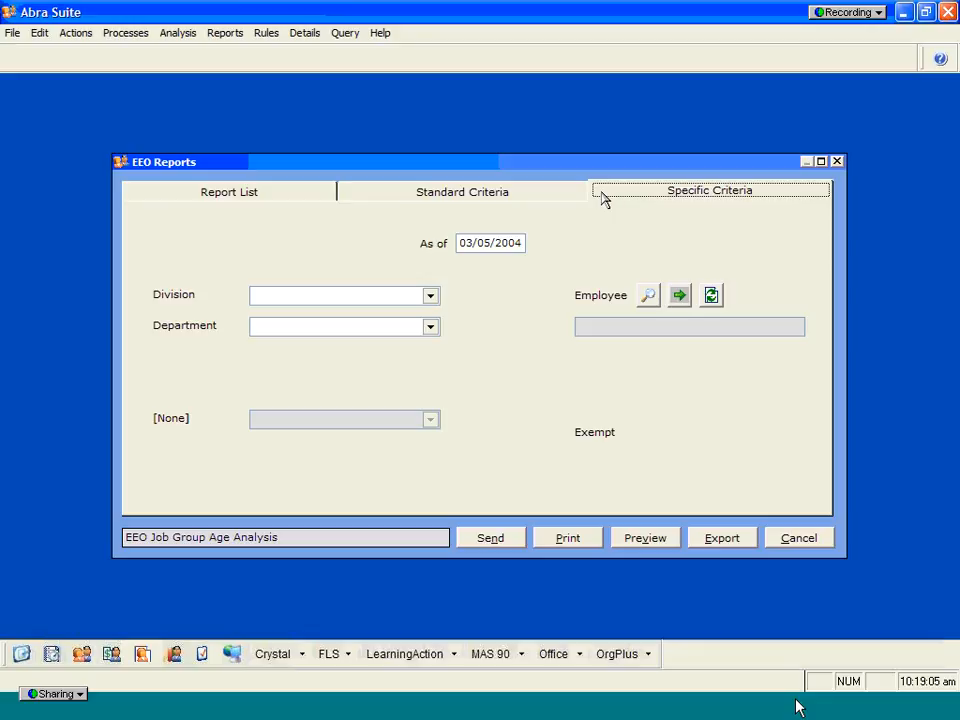
left_click(330, 203)
left_click(782, 546)
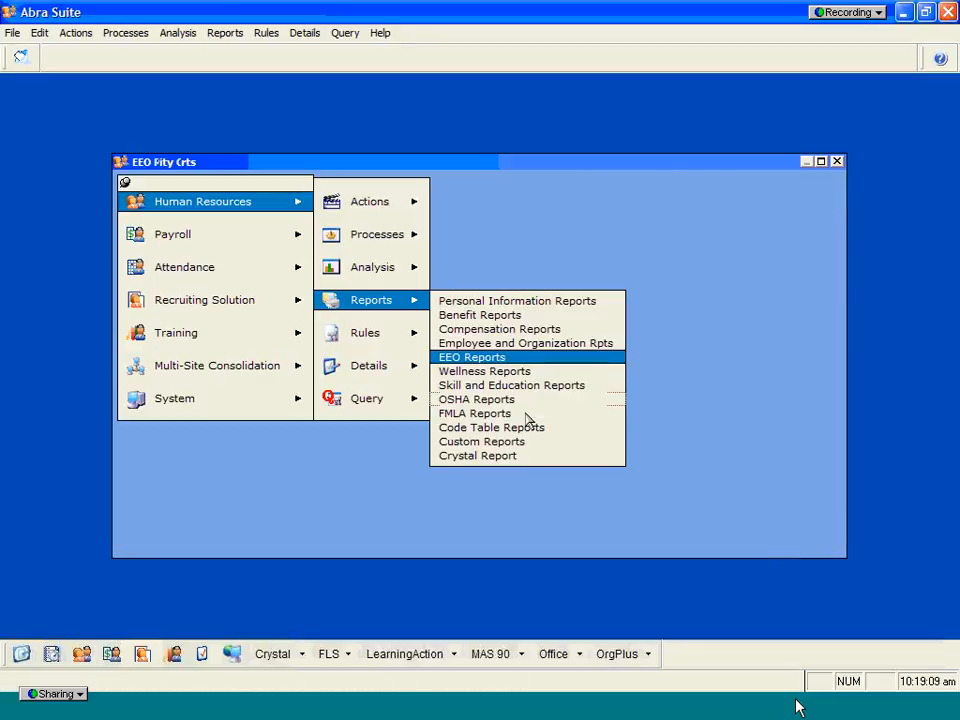
left_click(505, 400)
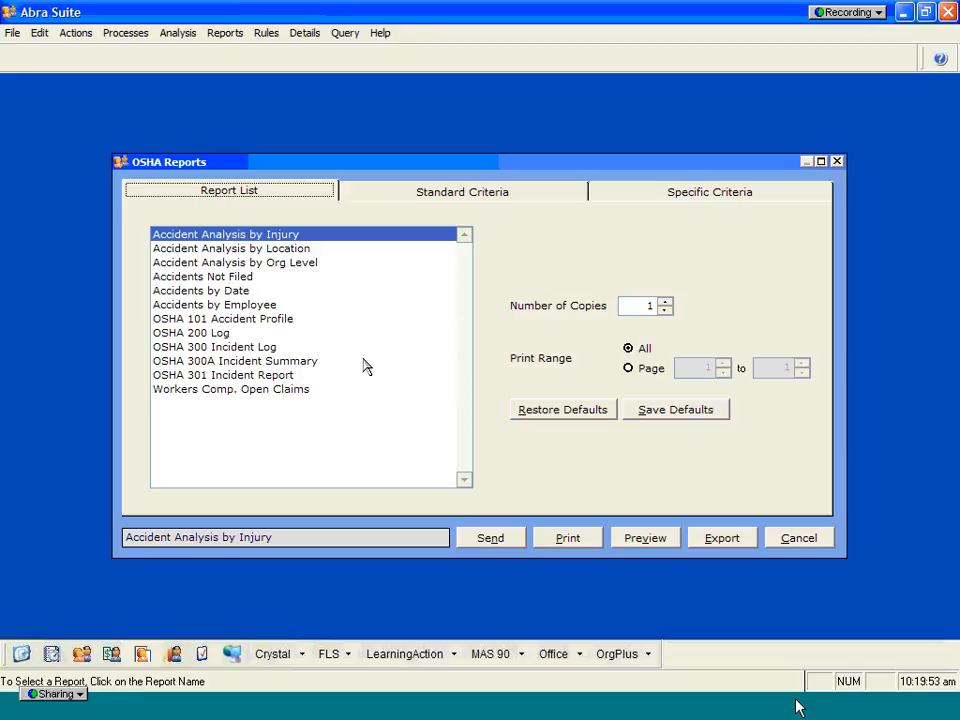
left_click(837, 161)
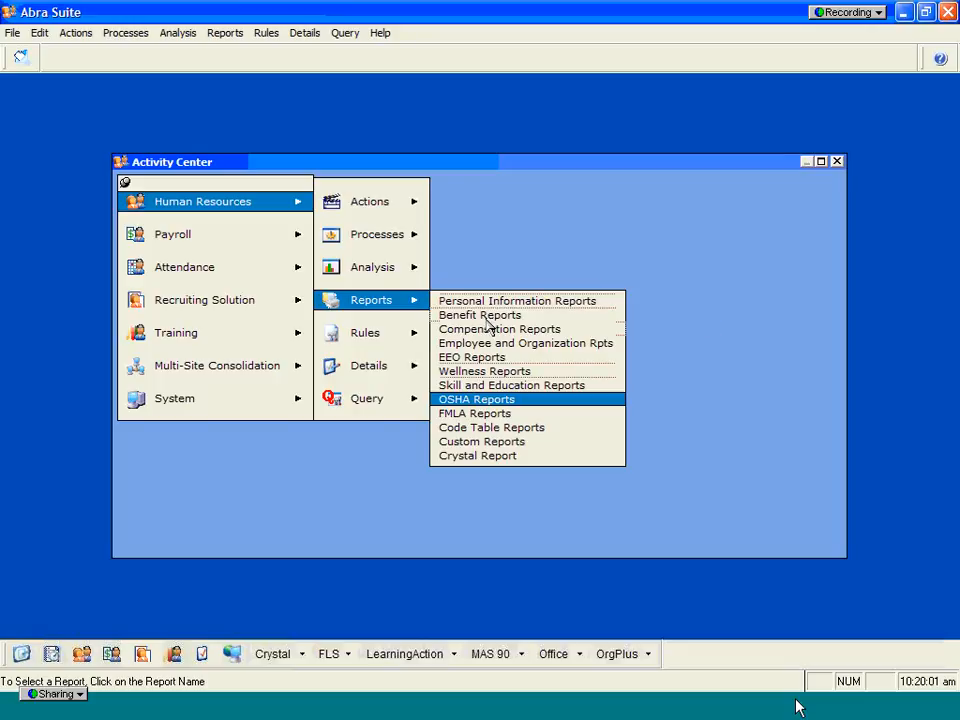
Step: Open the Employee Benefit Enrollment Analysis query from the Human Resources Abra Secure Query list
mouse_move(365, 405)
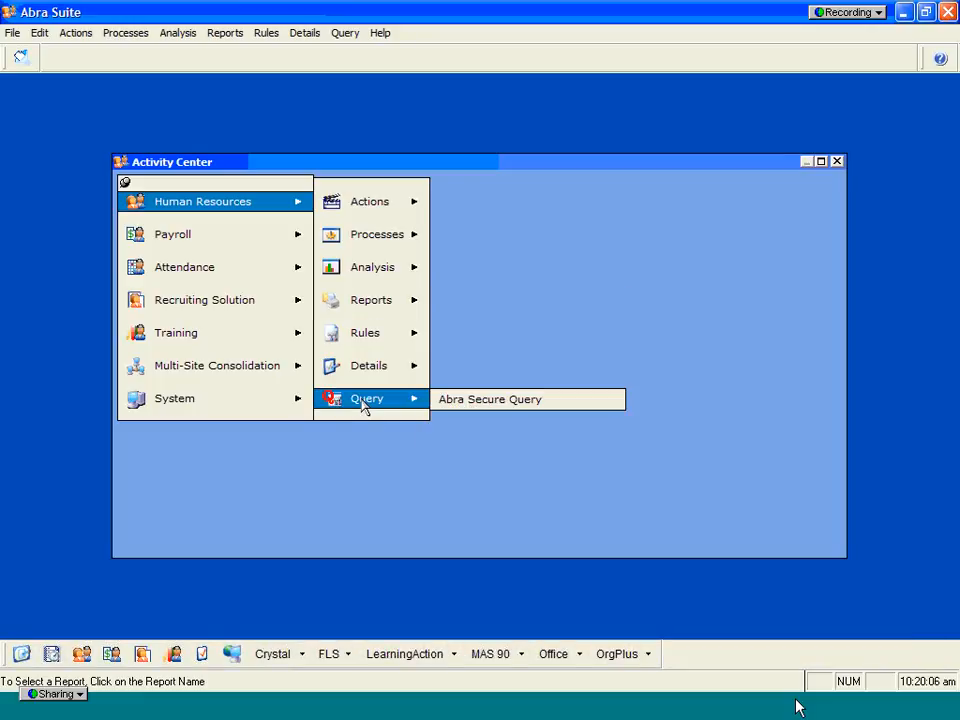
left_click(497, 402)
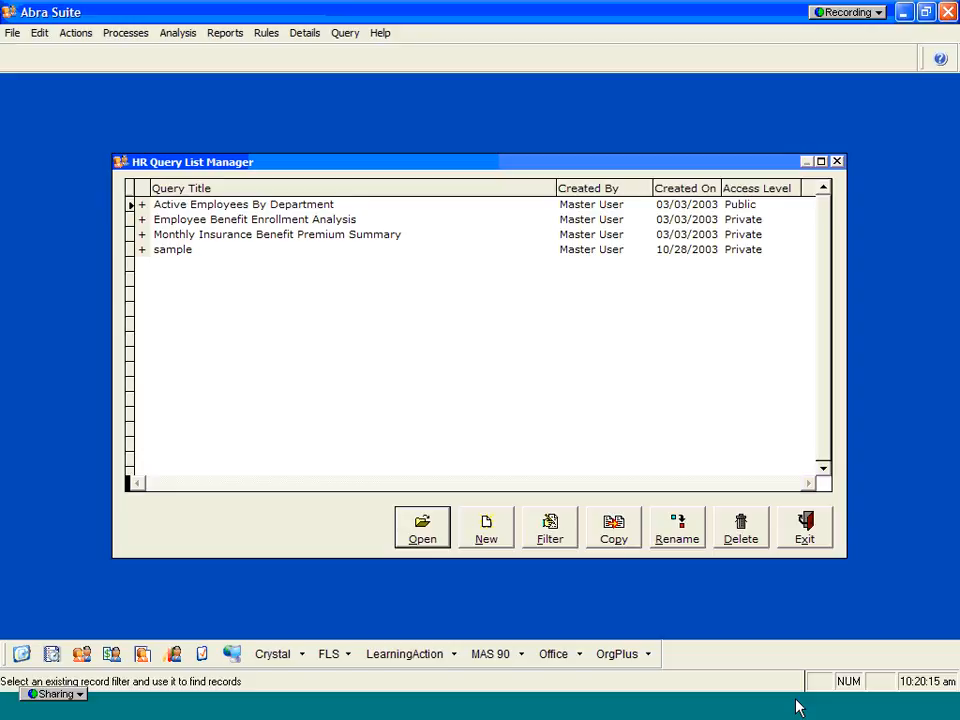
left_click(290, 218)
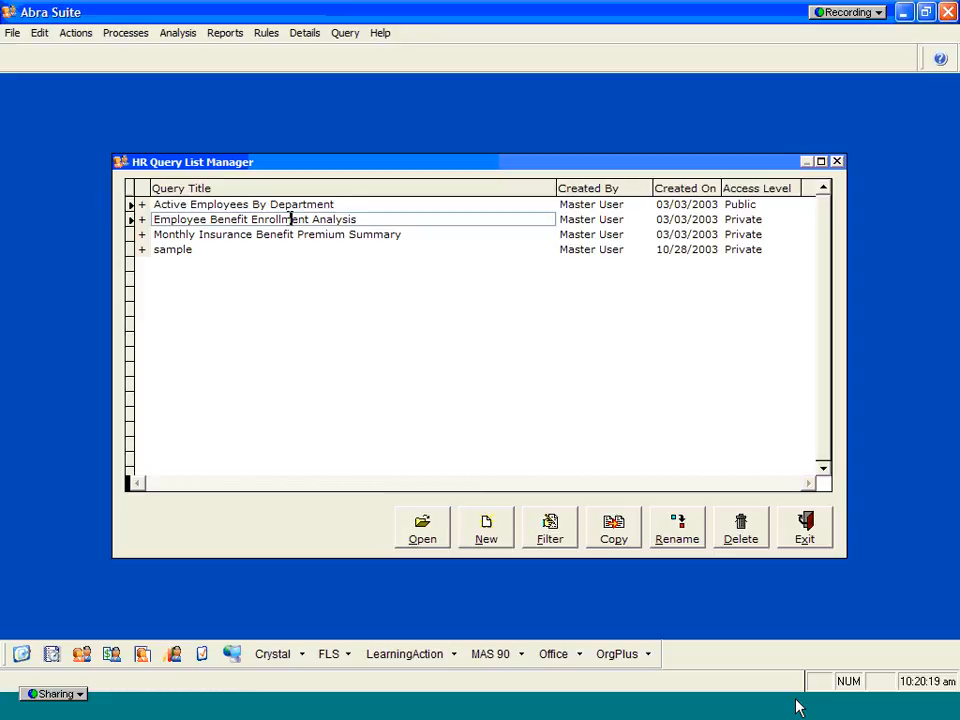
left_click(422, 532)
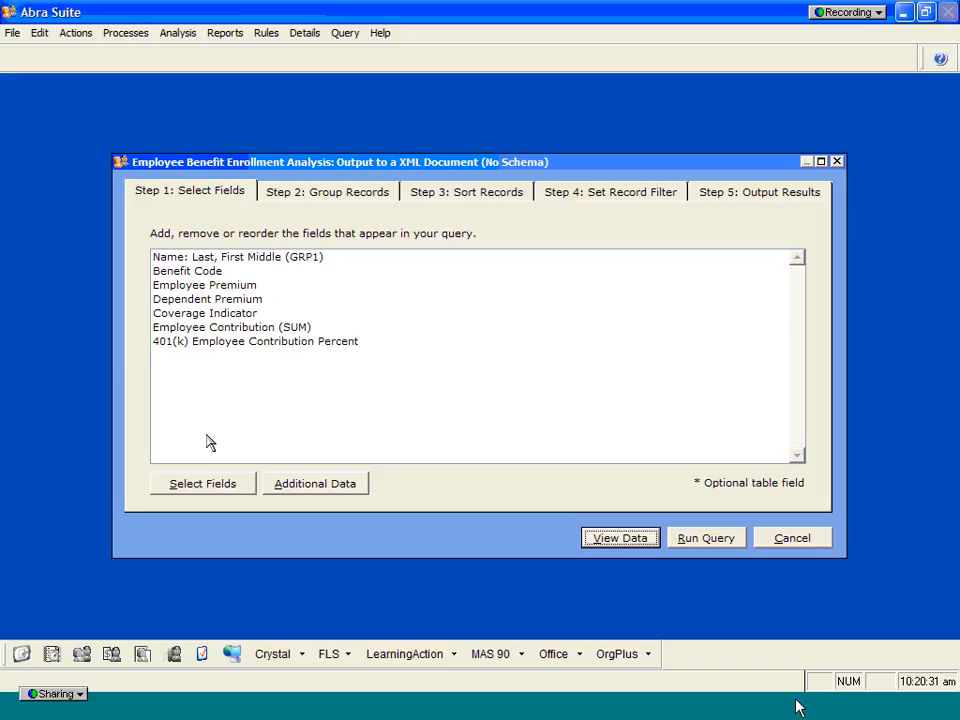
Step: Look through the fields available for the query and leave the field selection without changes
left_click(208, 486)
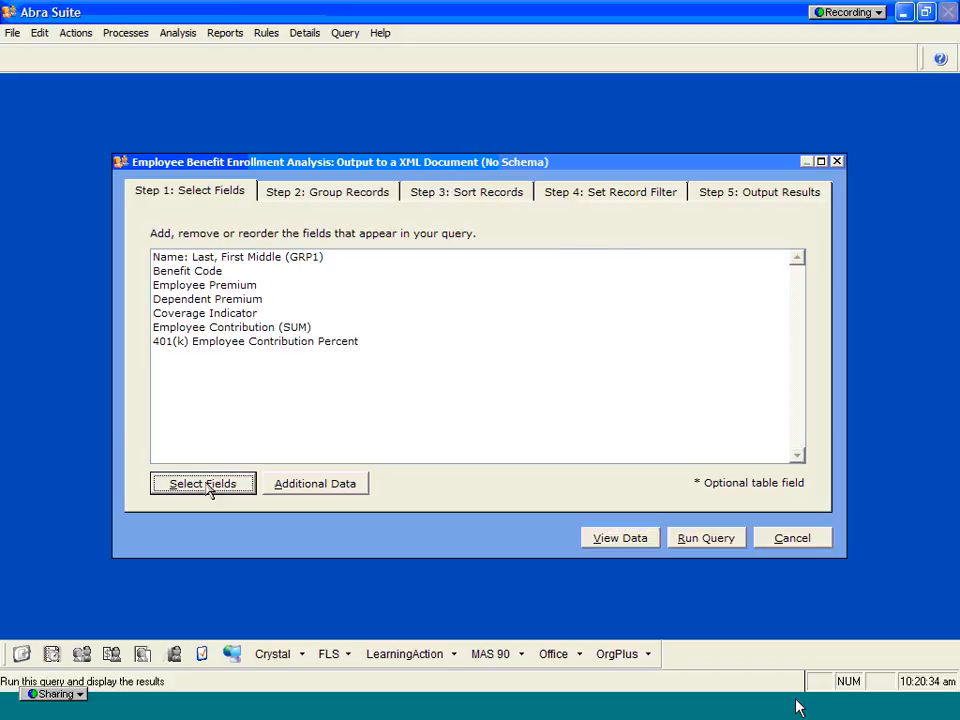
left_click(412, 503)
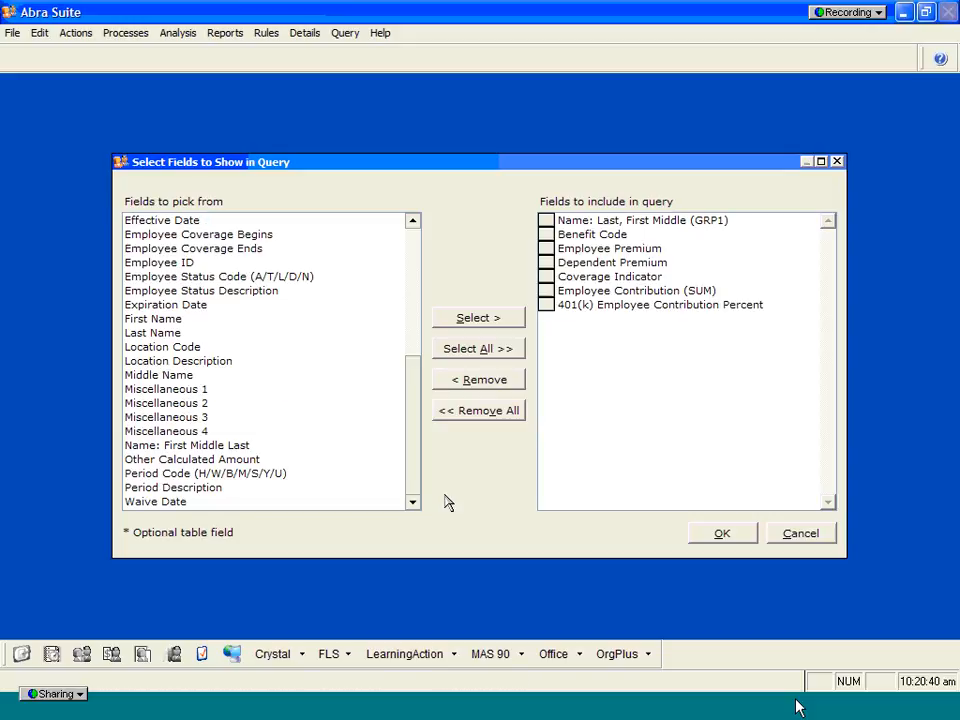
left_click_drag(414, 471, 415, 347)
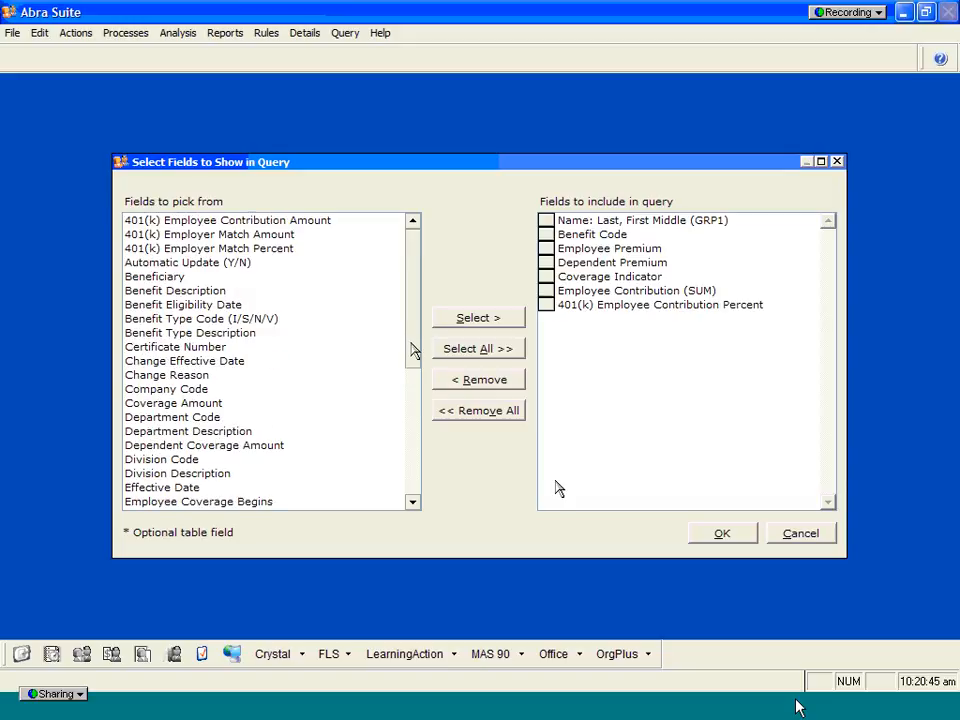
left_click(801, 533)
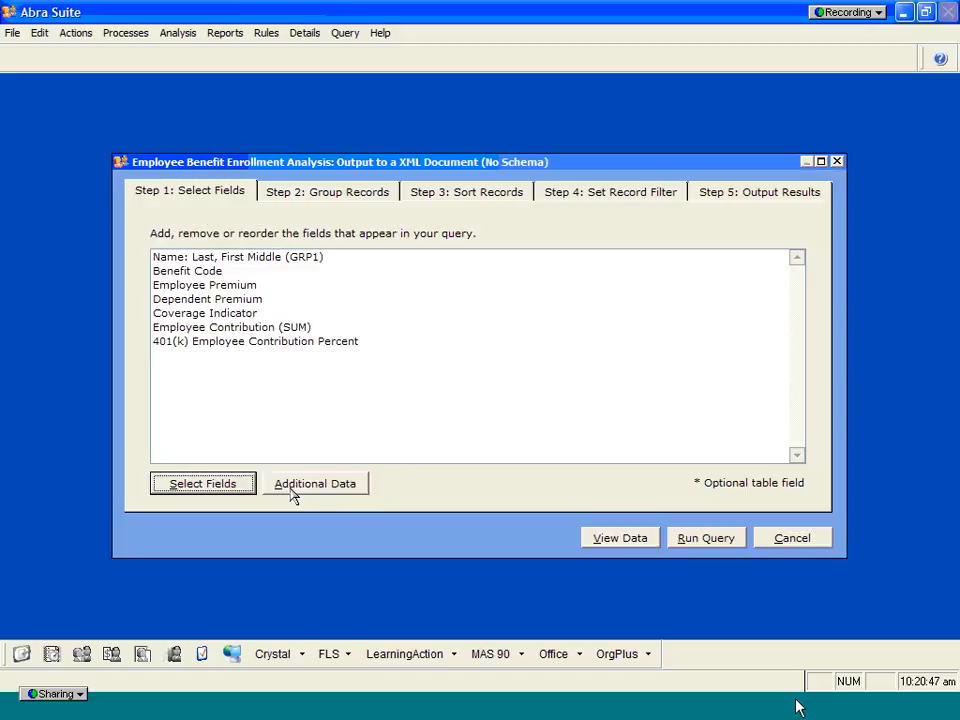
Step: Examine the employee information and additional information tables available as extra data for the query, leaving the choices as they are
left_click(311, 491)
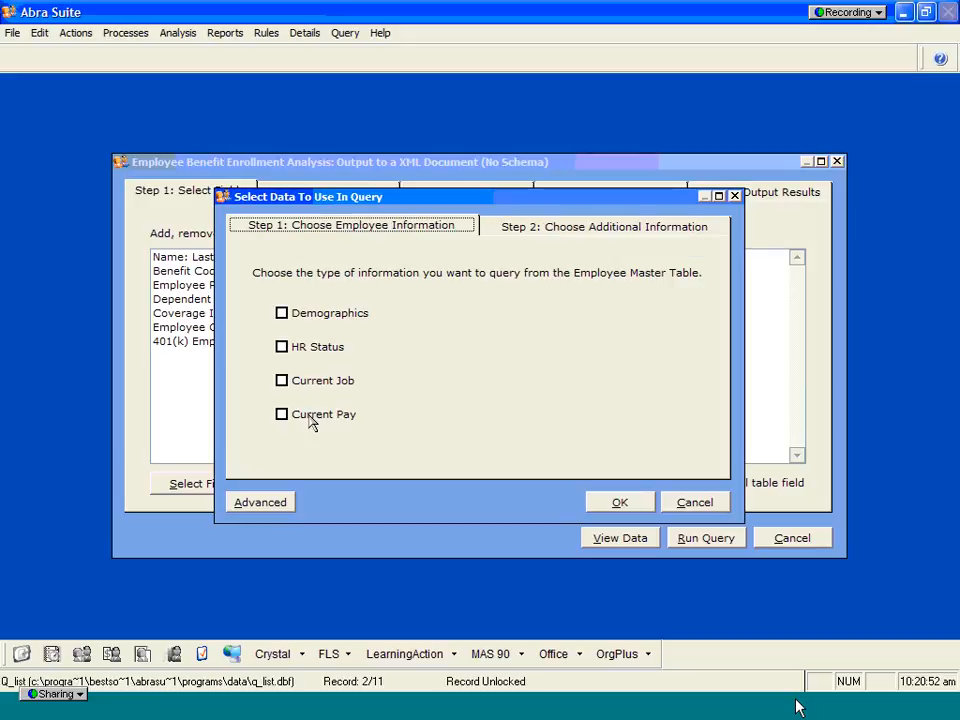
left_click(556, 229)
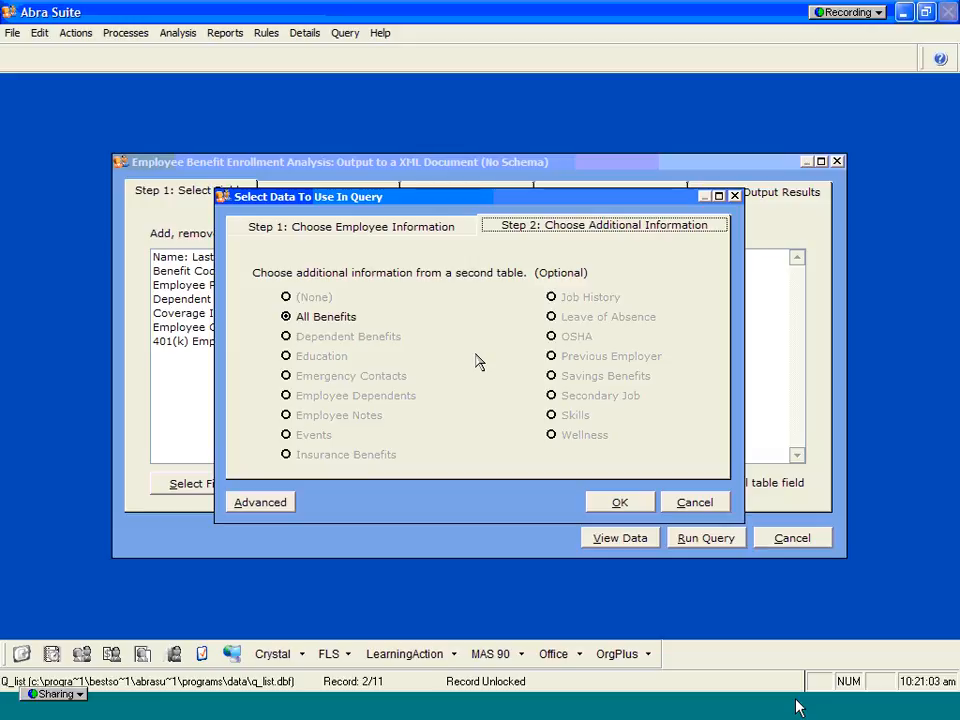
key("alt")
key("Return")
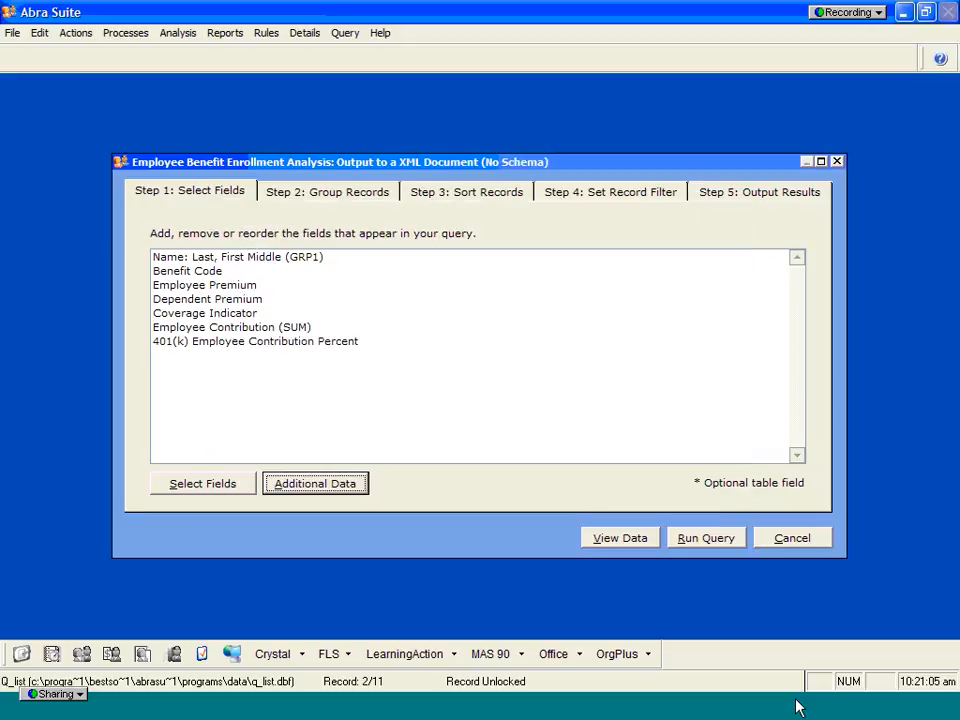
Step: Review the query's grouping, sorting, record filter and output settings, then close the query without running it and exit the query list
left_click(323, 197)
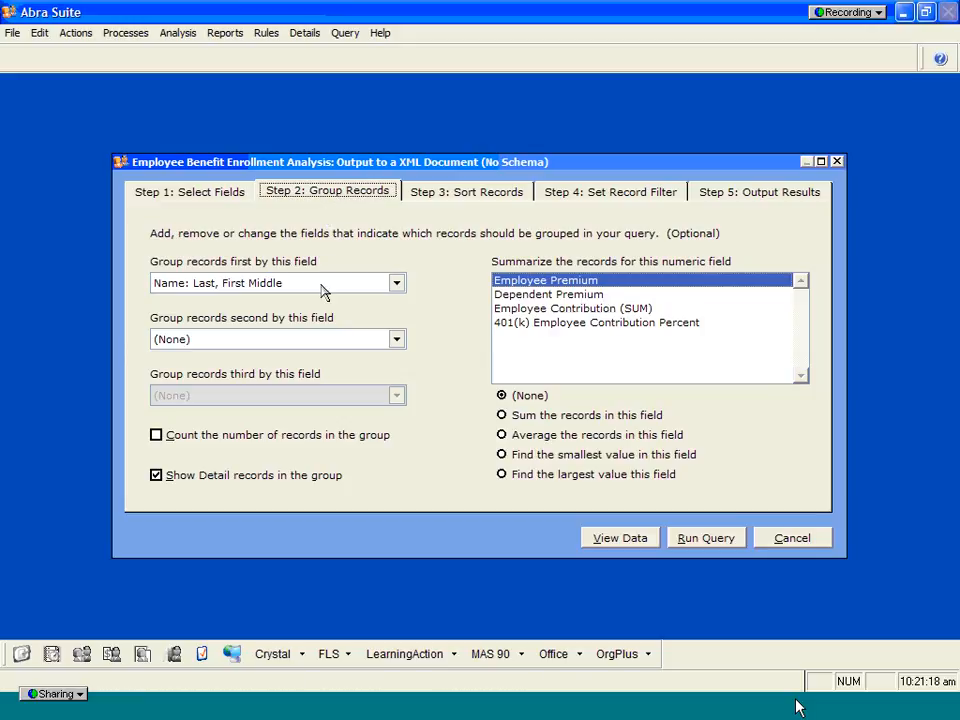
left_click(468, 194)
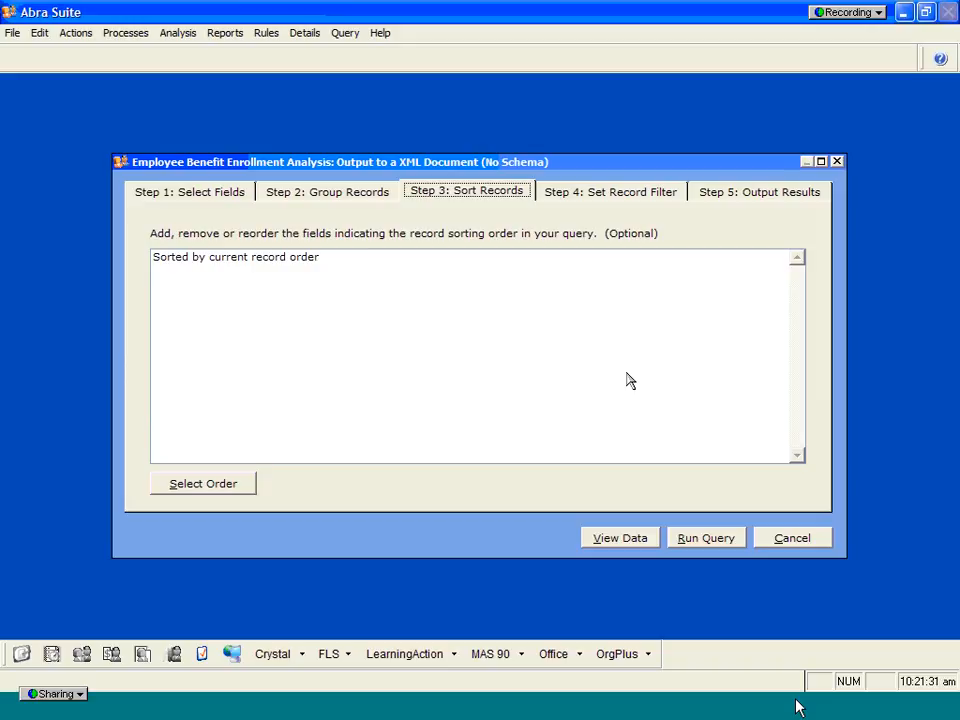
left_click(624, 199)
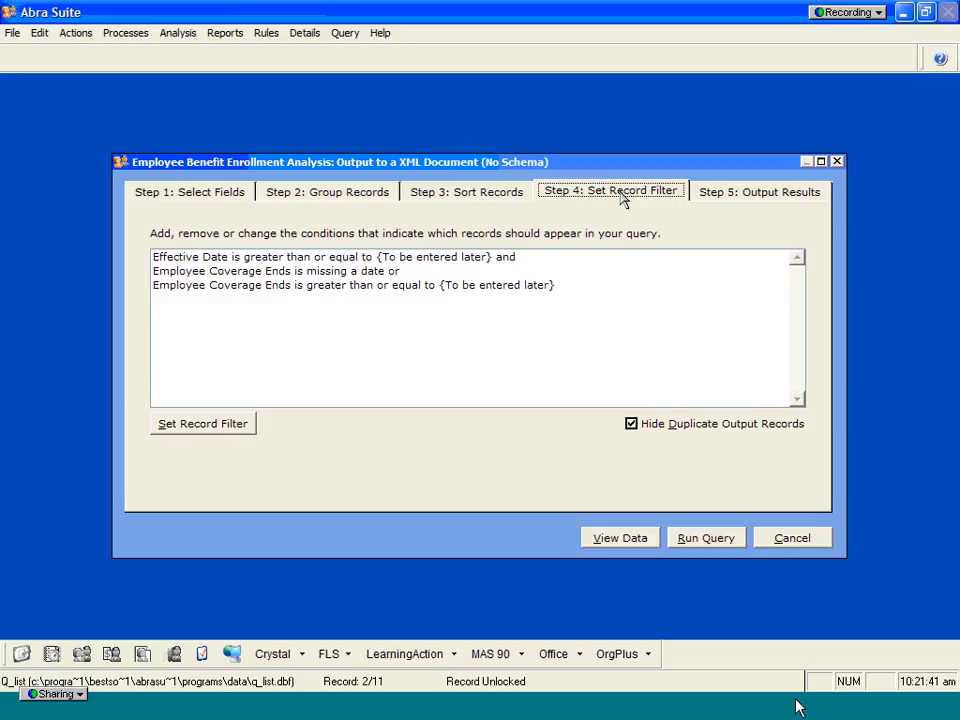
left_click(772, 196)
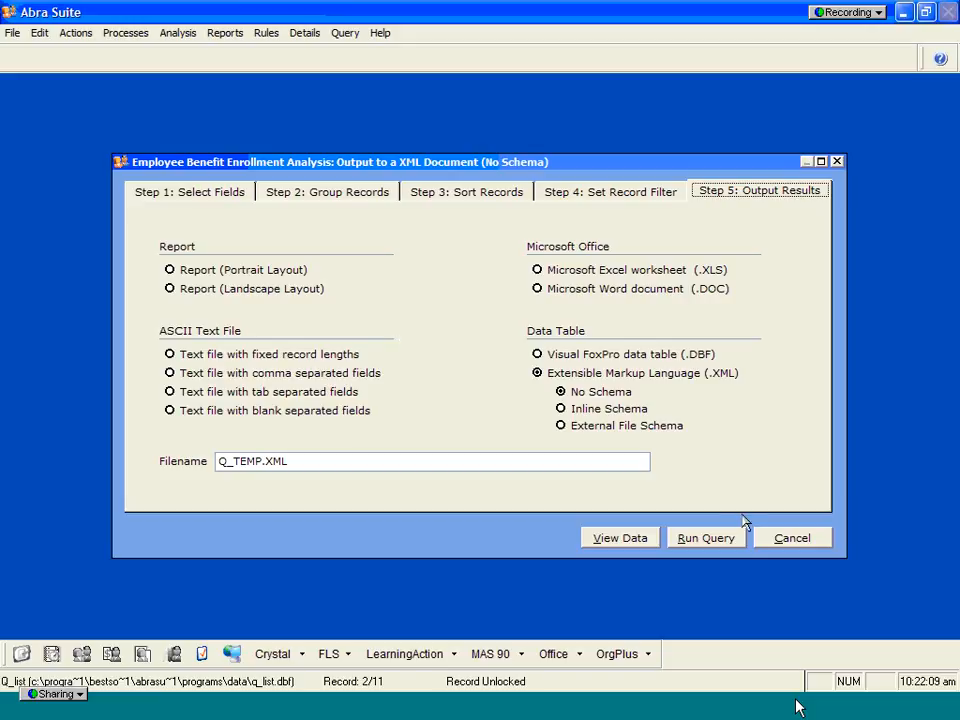
left_click(770, 540)
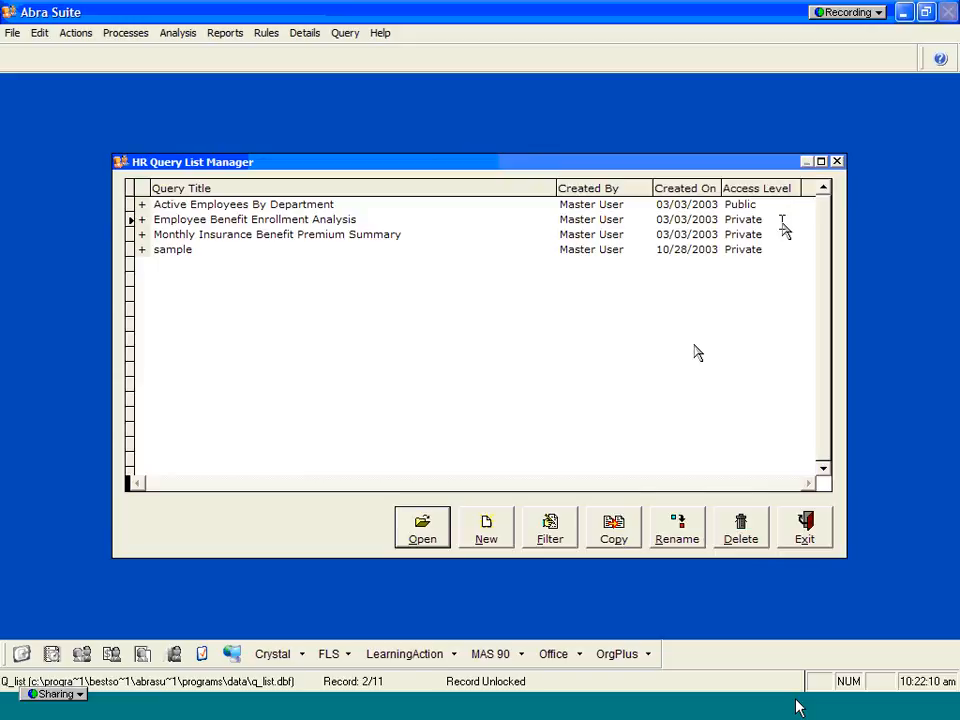
left_click(838, 162)
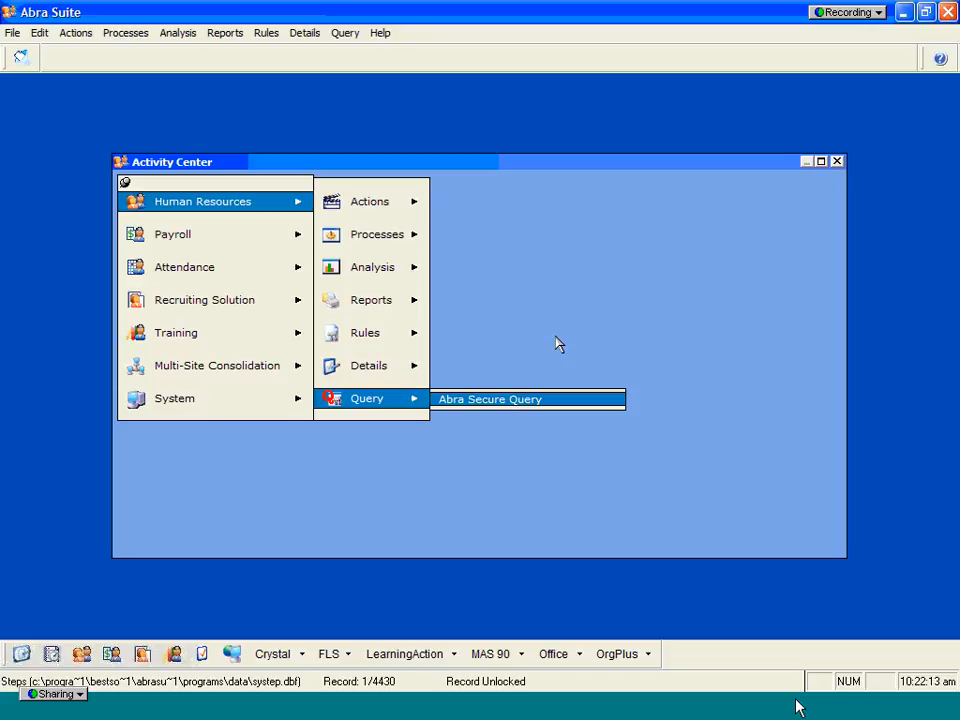